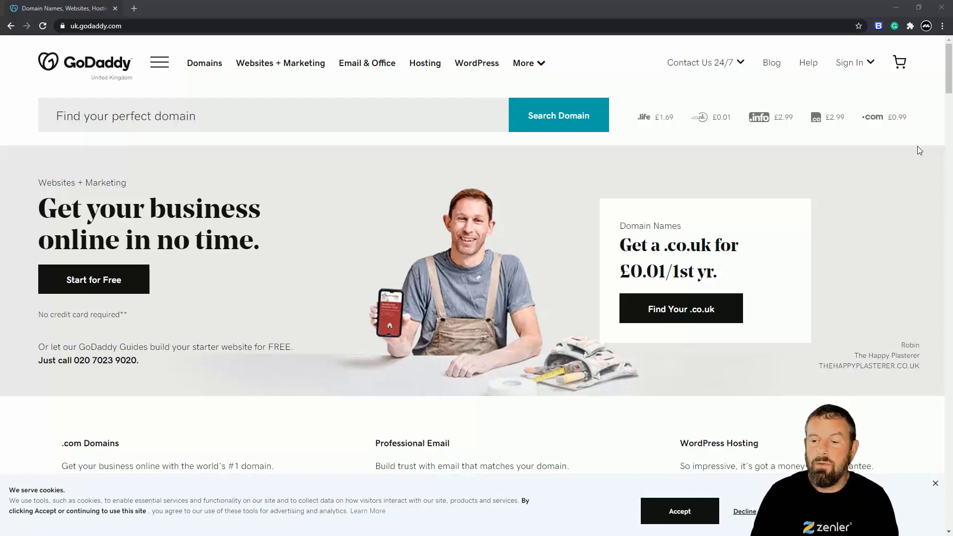
Search for available domains with the name Zenlerdemo.
click(266, 119)
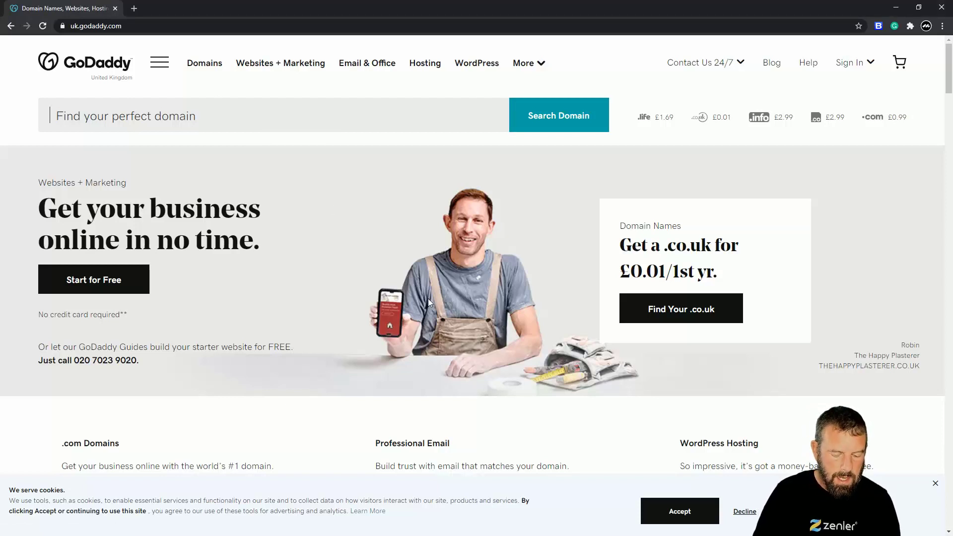
text(Ze)
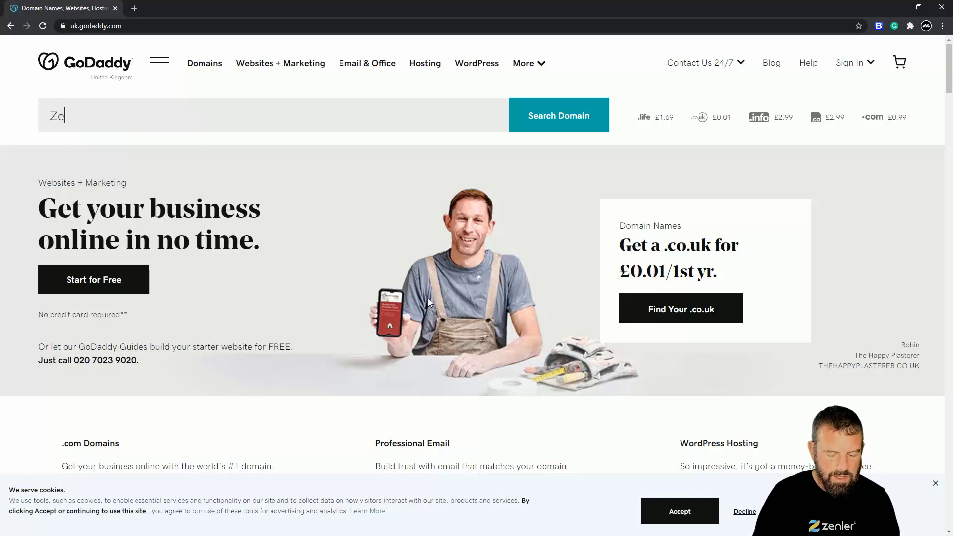
text(nlerdemo)
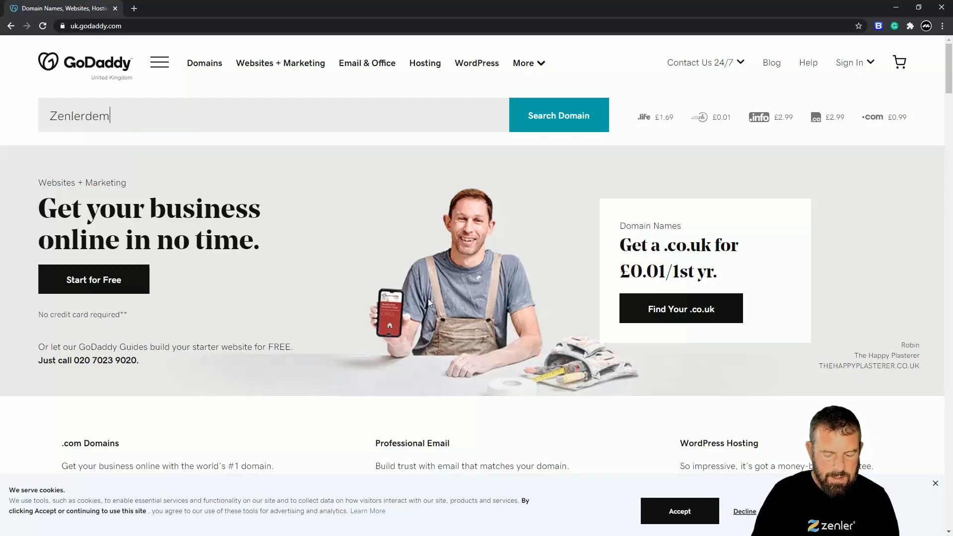
click(589, 127)
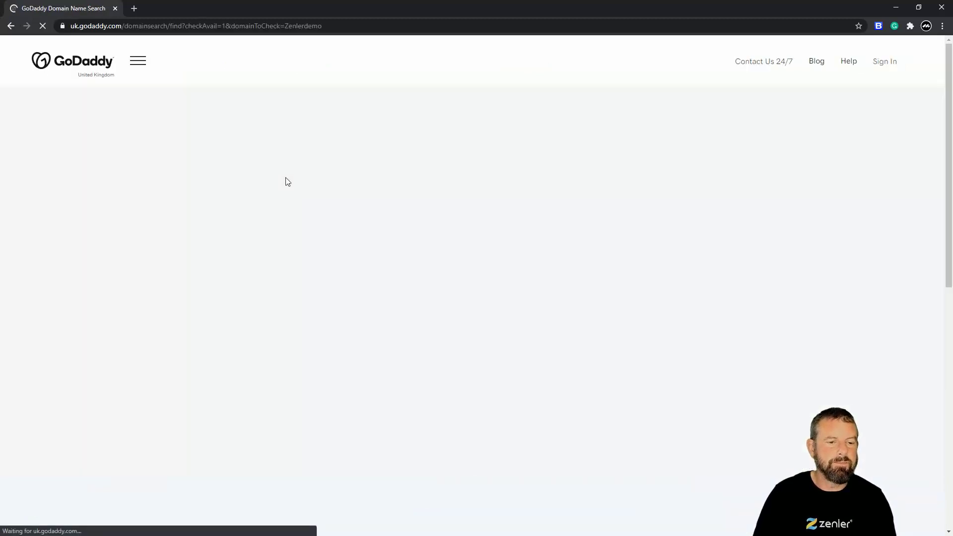
Review the alternative domain names, add zenlerdemos.com to the cart and continue with the order.
scroll(771, 250, down, 2)
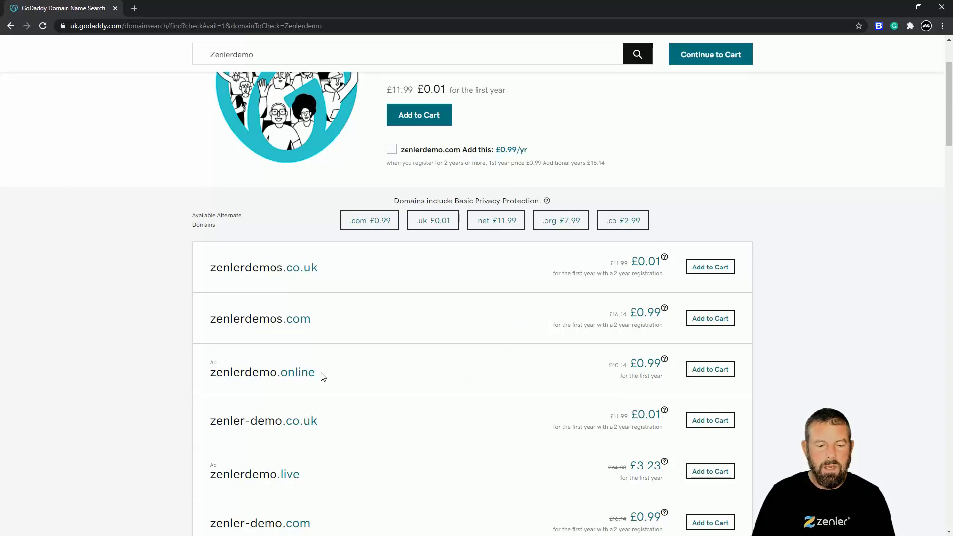
drag(322, 371, 213, 379)
click(202, 383)
double_click(213, 379)
click(441, 377)
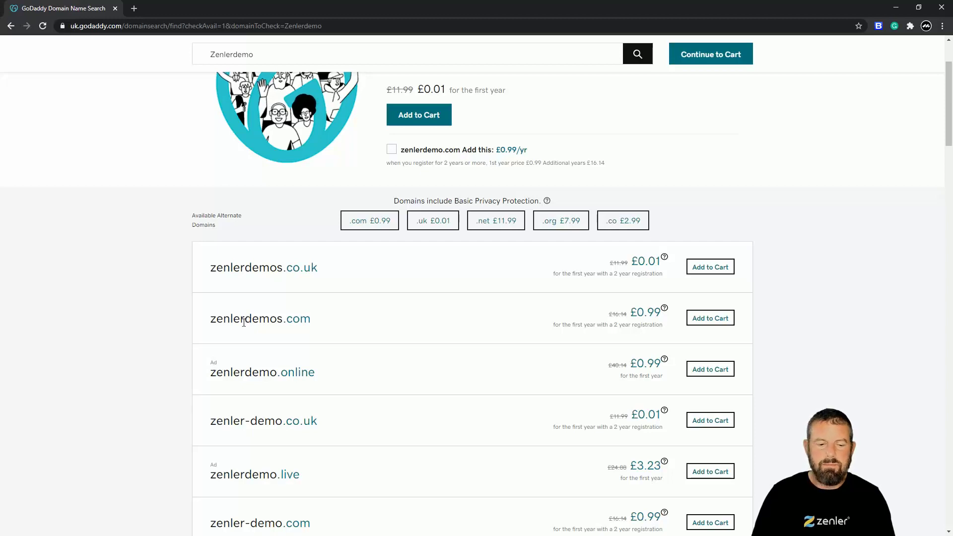
drag(310, 319, 223, 319)
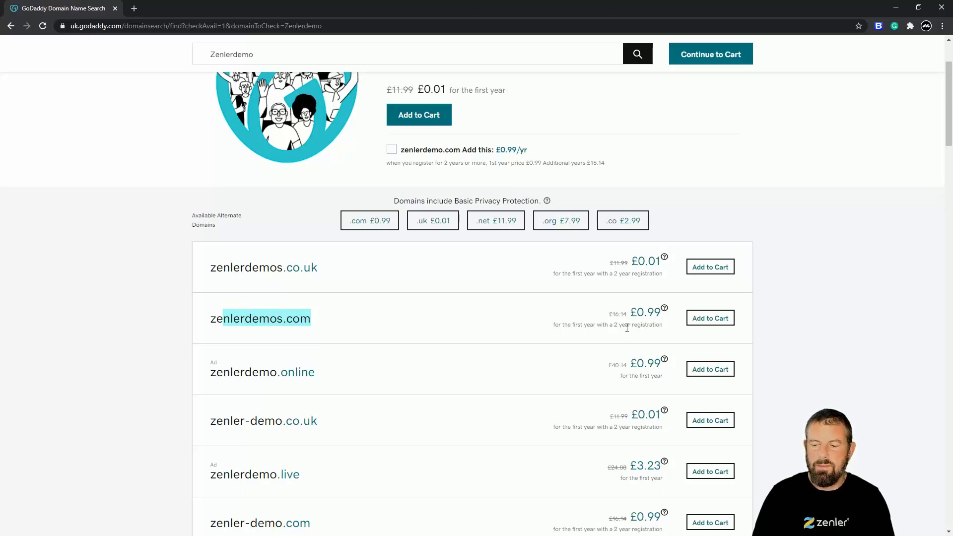
click(694, 323)
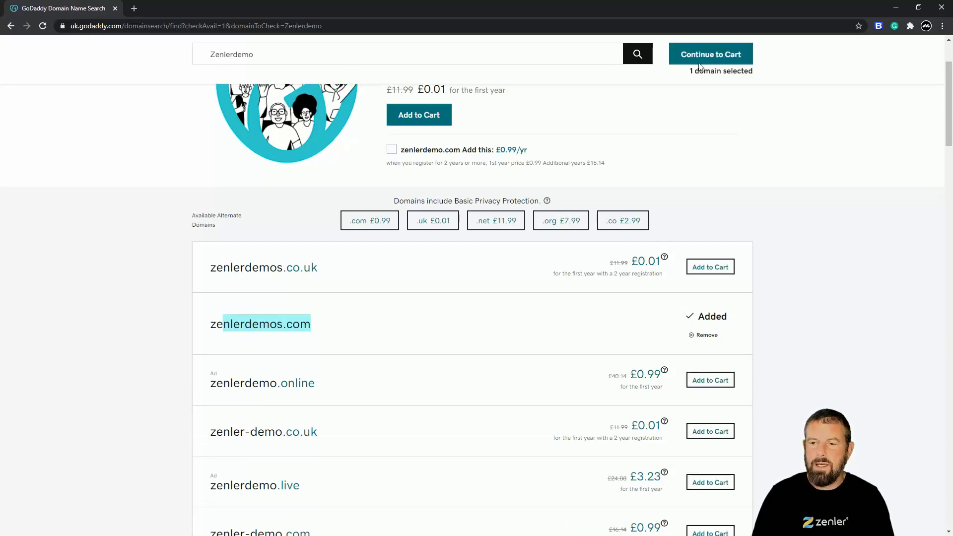
click(700, 58)
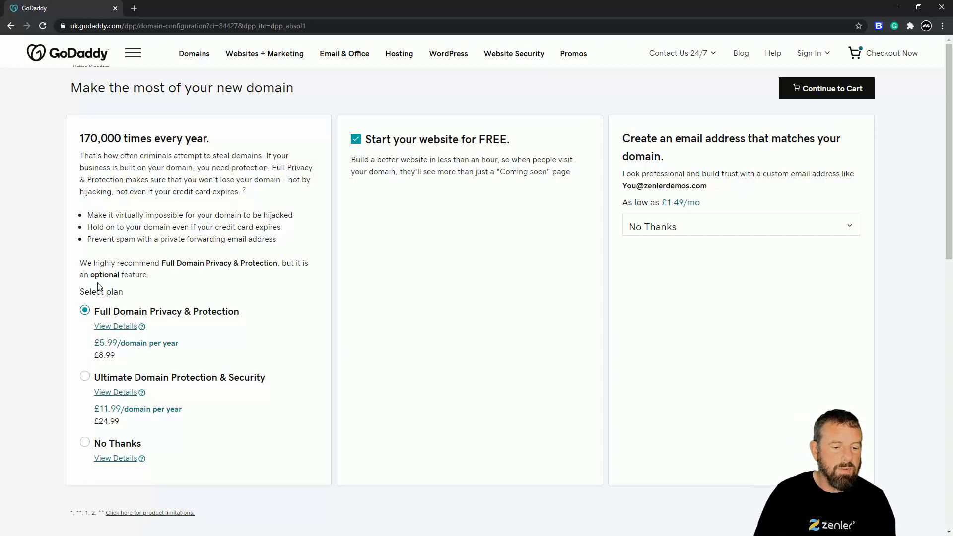
Decline domain protection and the free website, keep the email option at No Thanks, and continue to the cart.
click(85, 443)
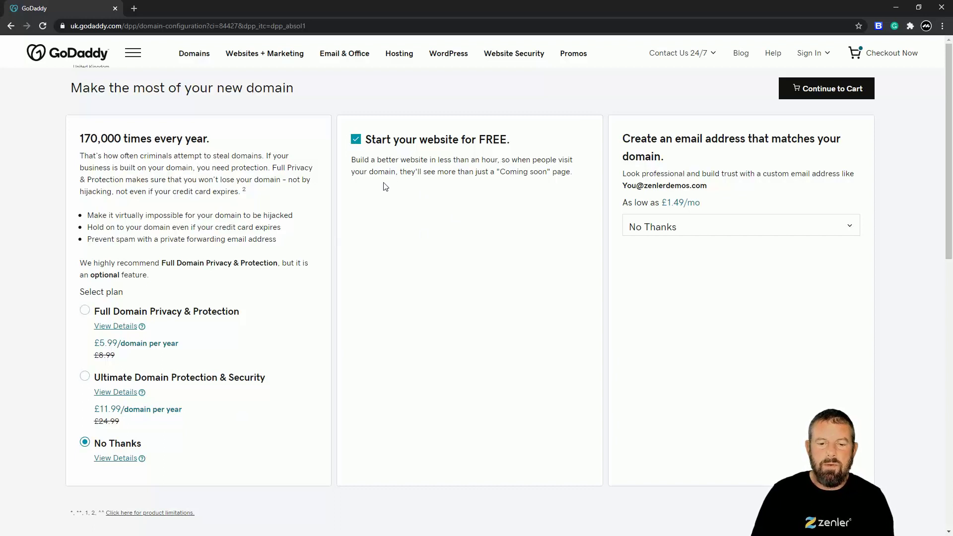
click(358, 140)
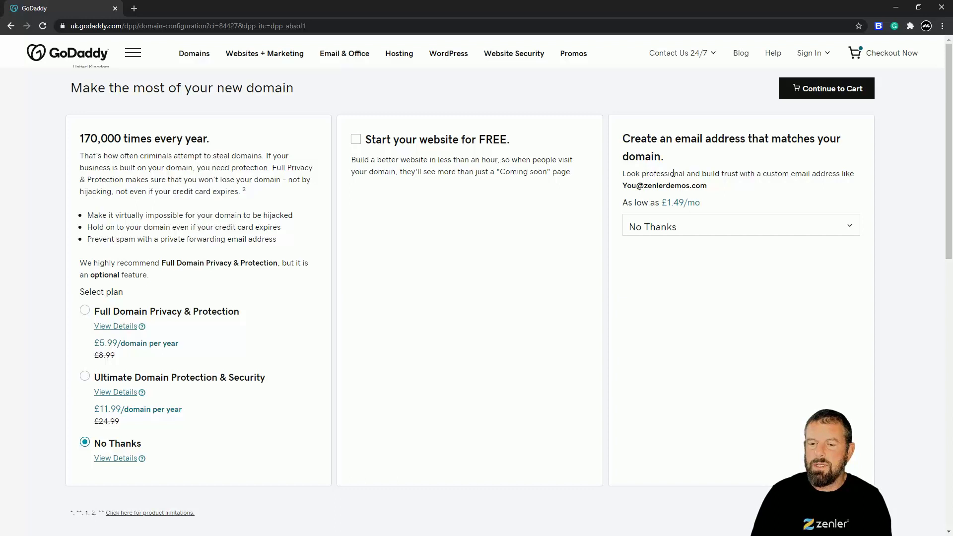
click(855, 228)
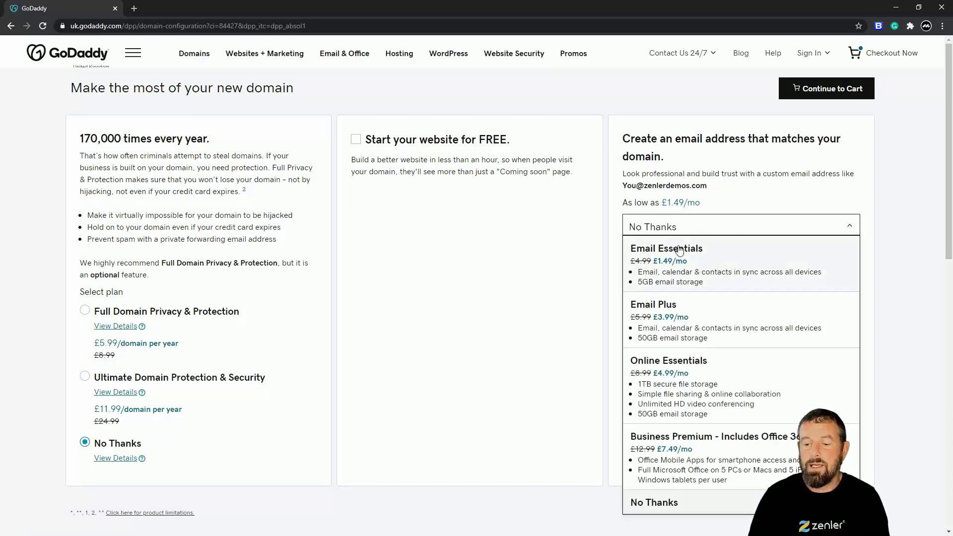
click(666, 226)
click(767, 189)
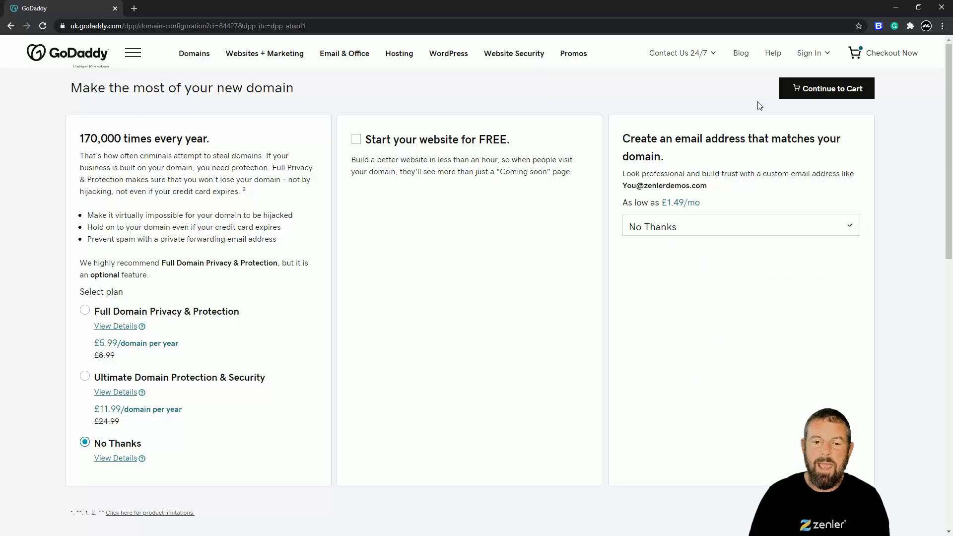
click(815, 94)
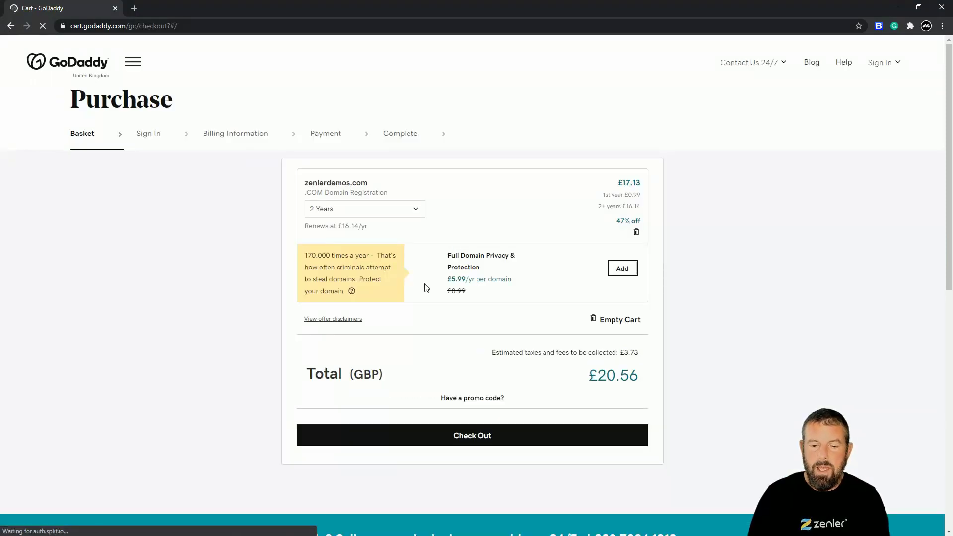
Set the zenlerdemos.com registration term to 1 Year and proceed to checkout.
click(417, 212)
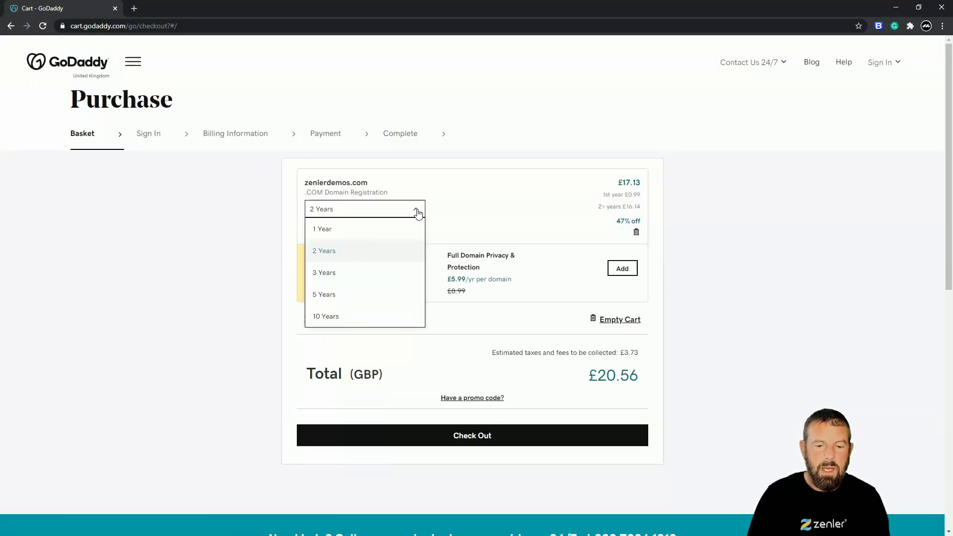
click(318, 239)
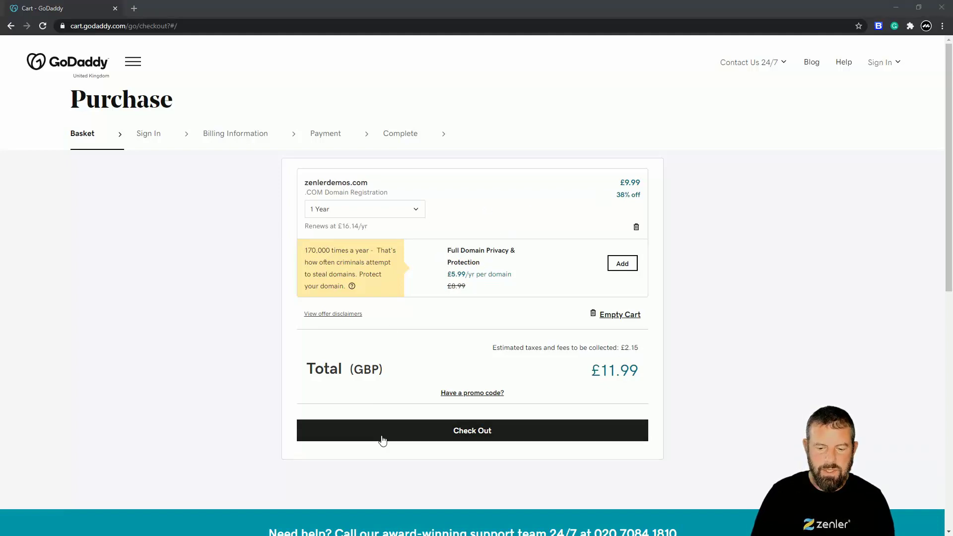
click(477, 432)
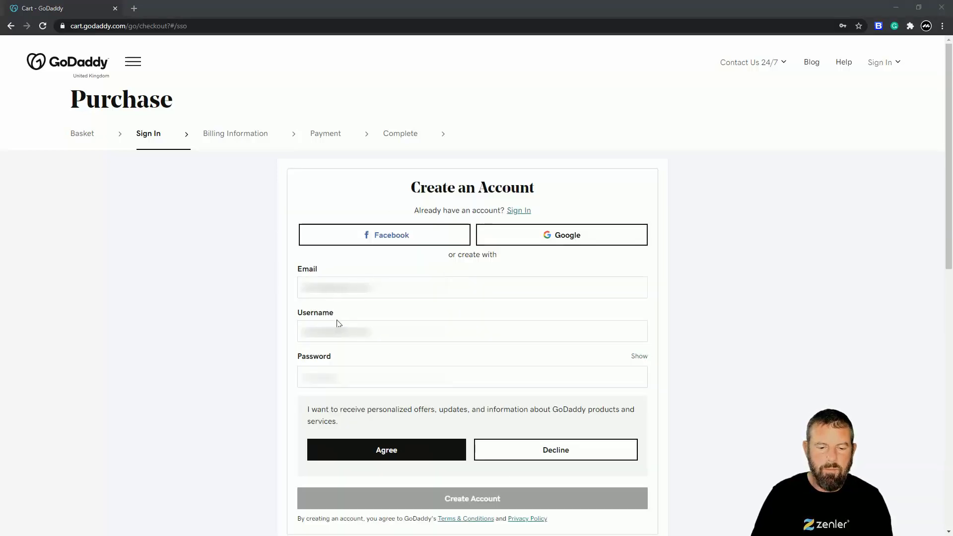
Decline personalized offers and create the account with the details already filled in.
scroll(425, 333, down, 2)
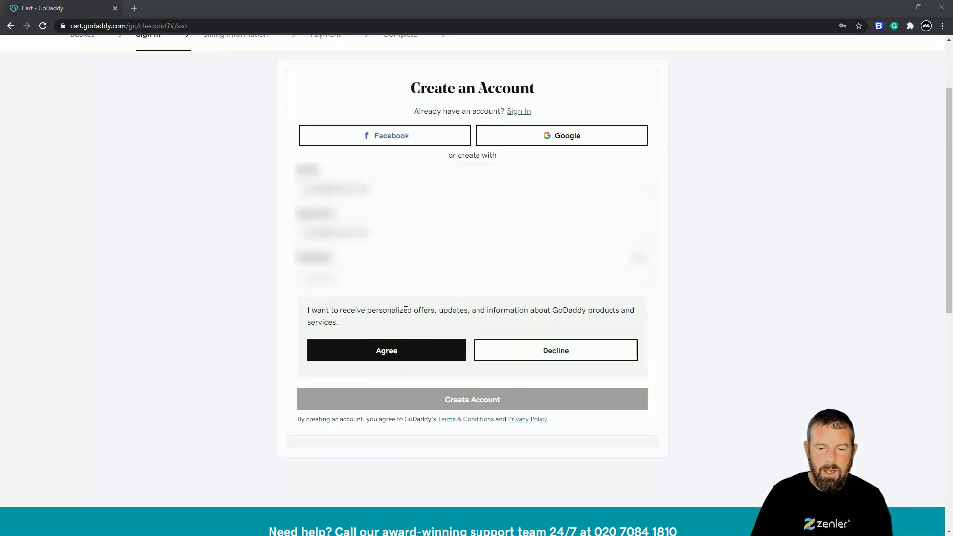
click(545, 351)
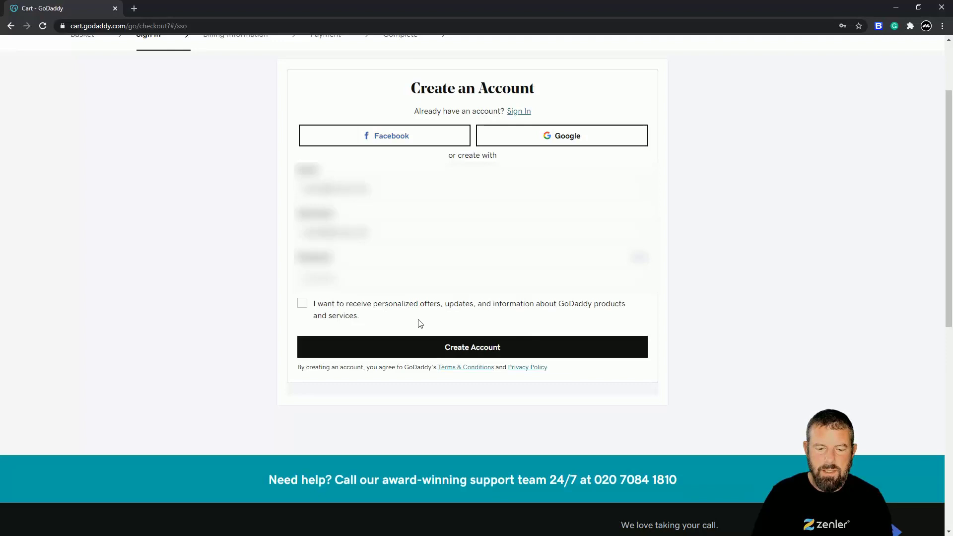
click(485, 350)
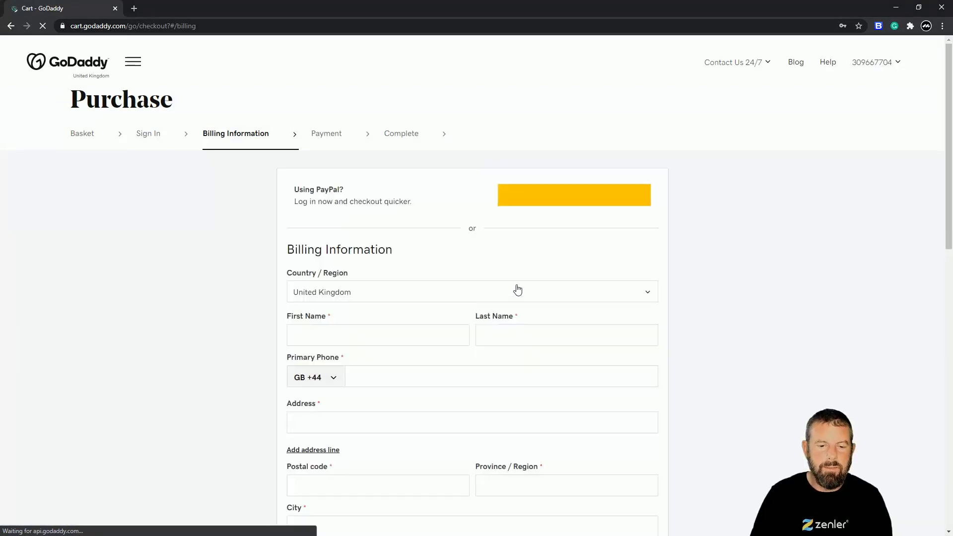
Look through the billing information form and choose PayPal as the checkout method.
scroll(719, 293, down, 8)
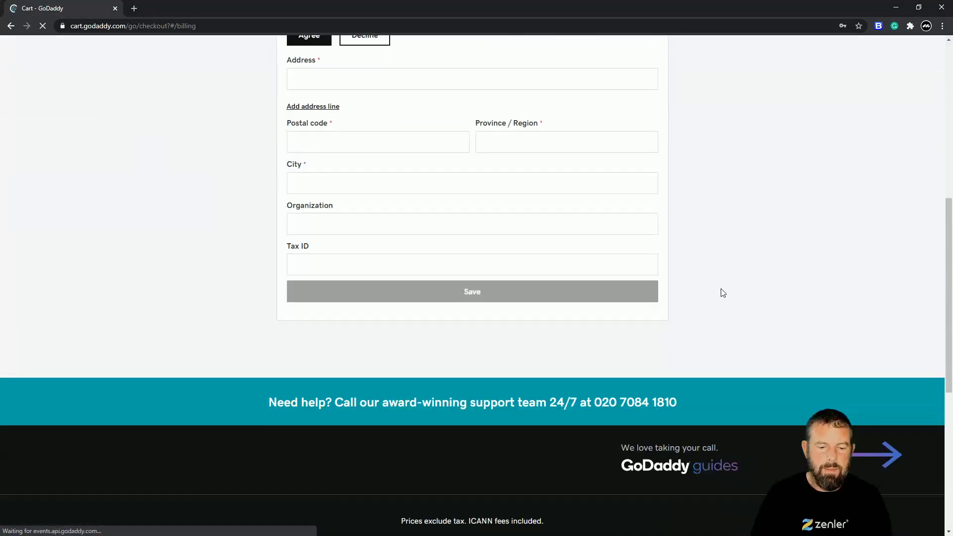
scroll(724, 292, up, 8)
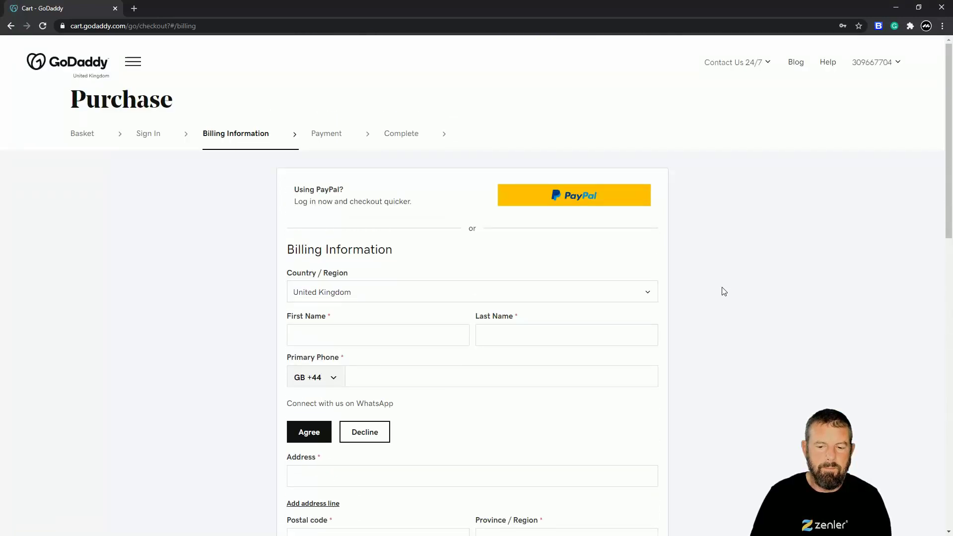
click(555, 198)
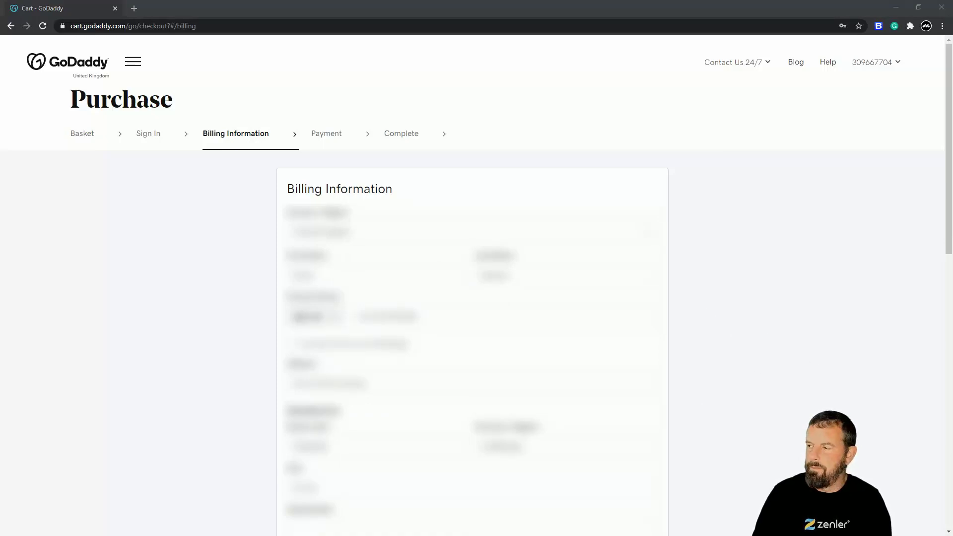
Save the filled-in billing information and complete the domain purchase.
scroll(411, 223, down, 8)
click(470, 205)
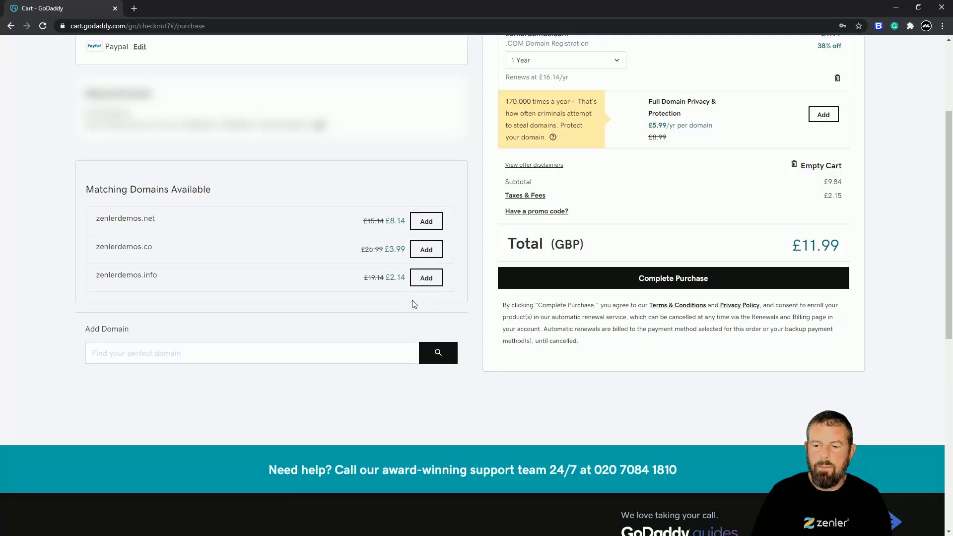
click(676, 282)
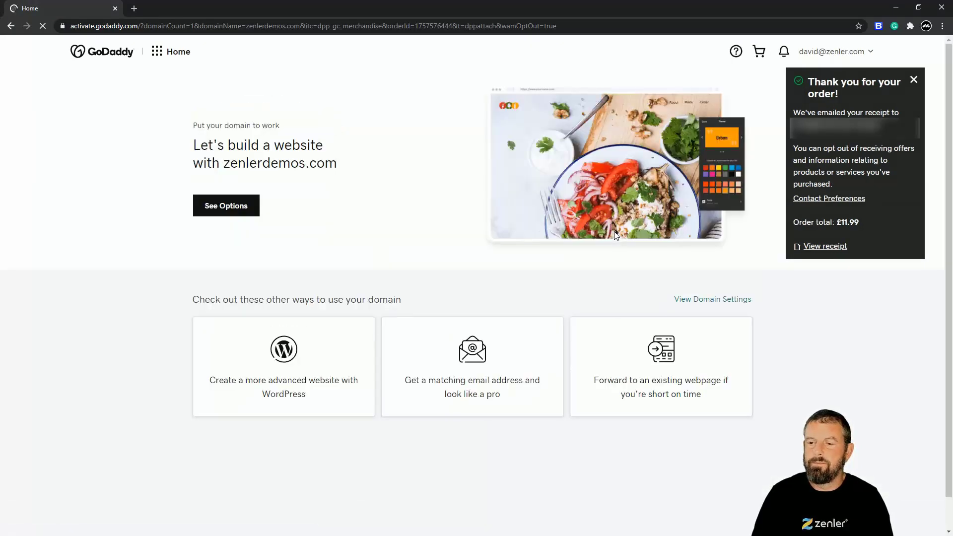
Dismiss the order confirmation and open the account's My Products page to check the list of domains.
click(915, 80)
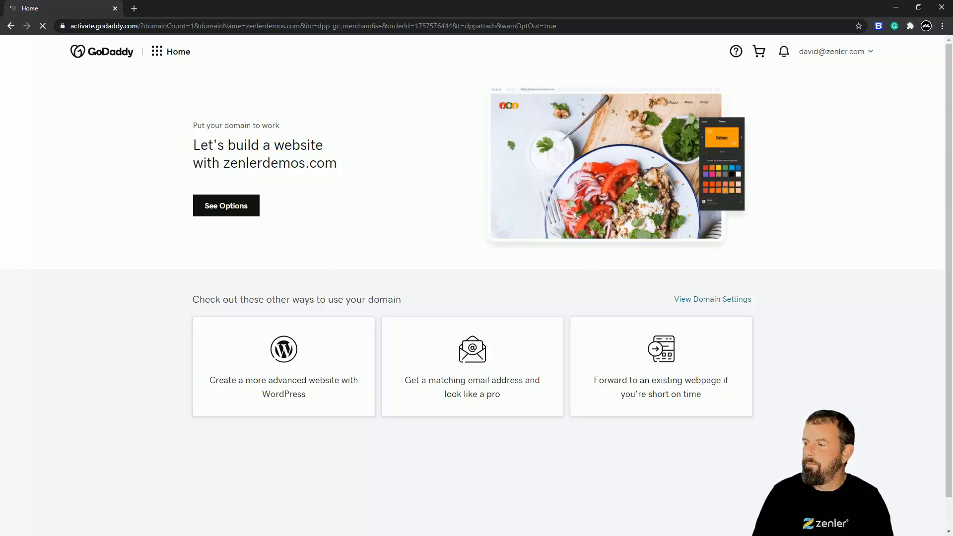
click(851, 53)
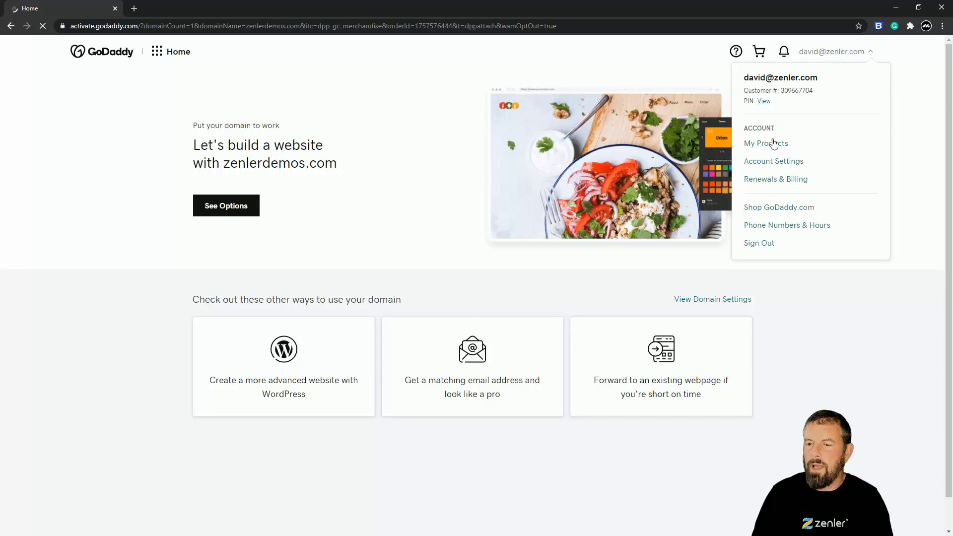
click(770, 145)
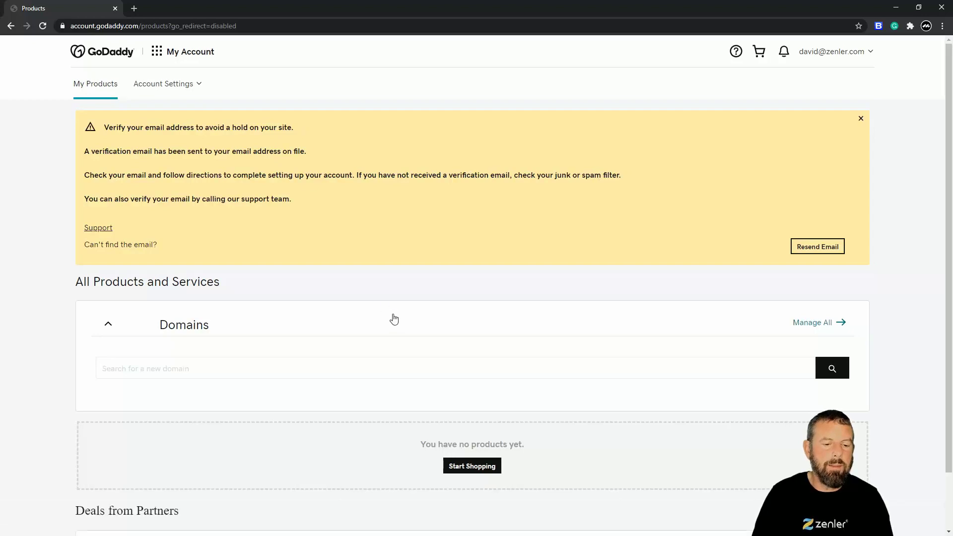
scroll(394, 319, down, 2)
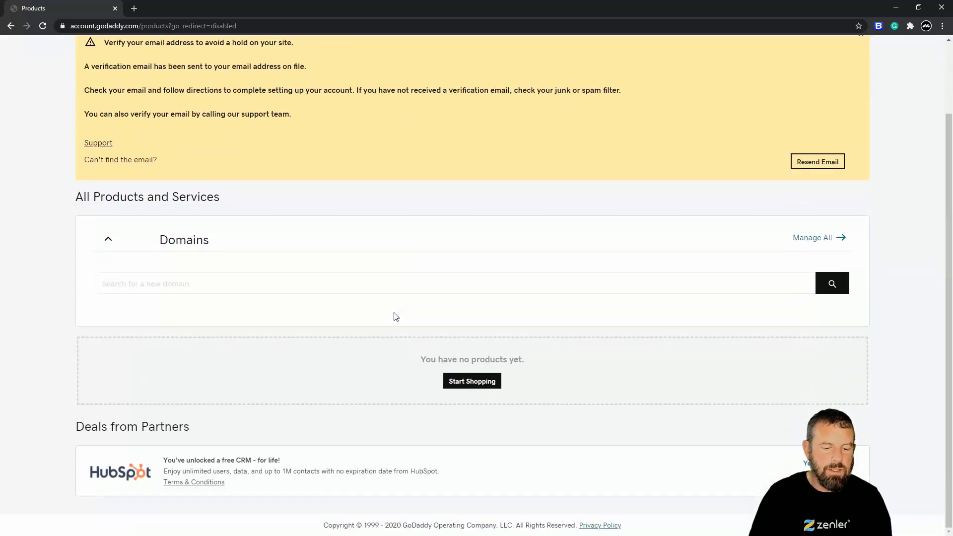
scroll(395, 316, up, 2)
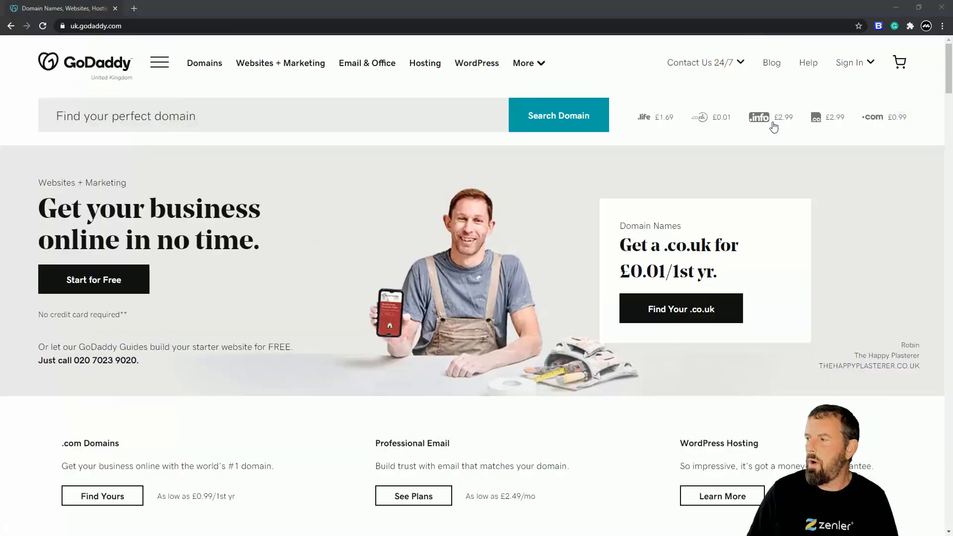
Sign in to the account from the home page with the prefilled credentials and locate zenlerdemos.com among the domains.
click(850, 63)
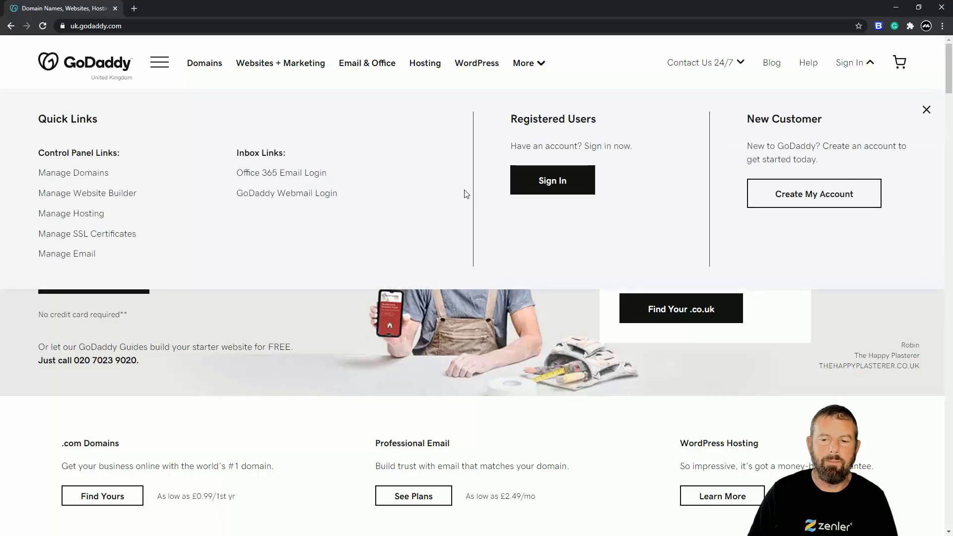
click(566, 189)
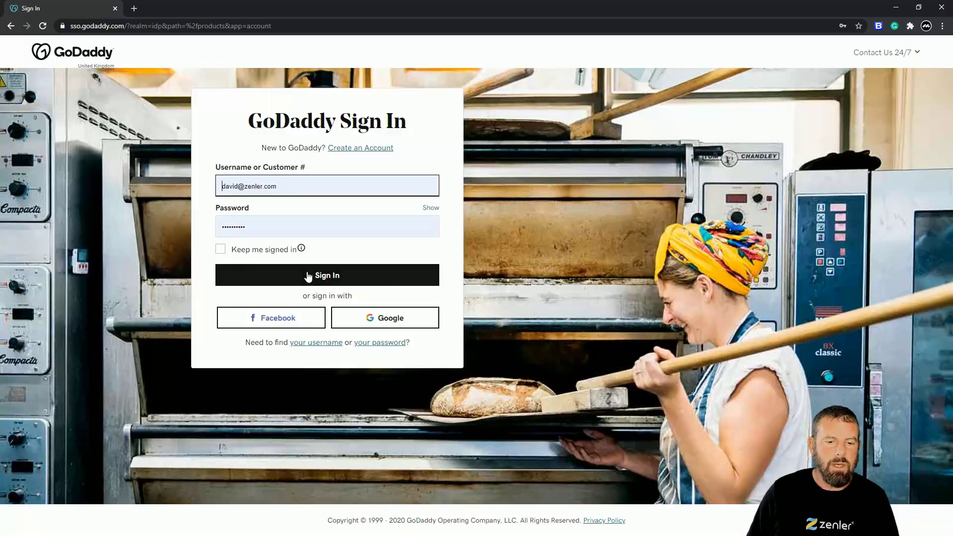
click(332, 279)
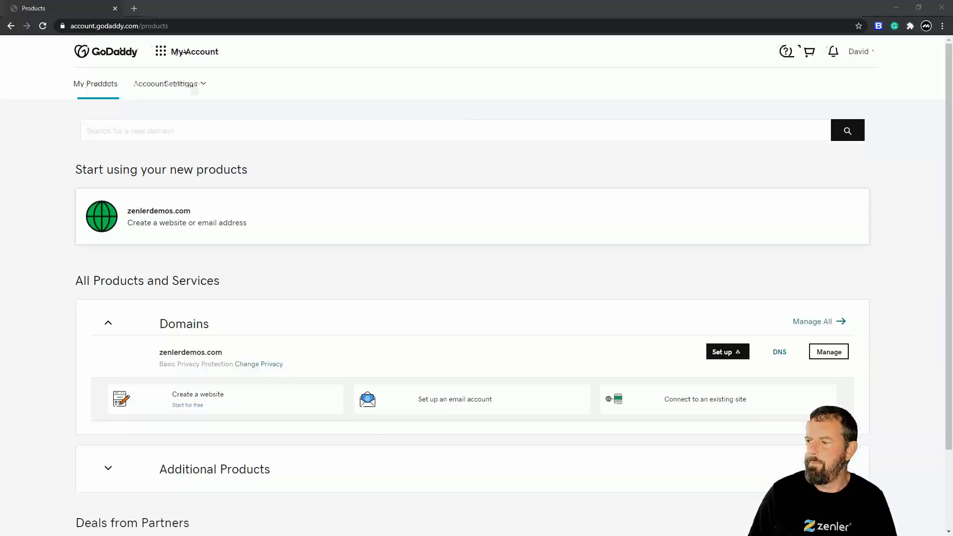
scroll(478, 266, down, 1)
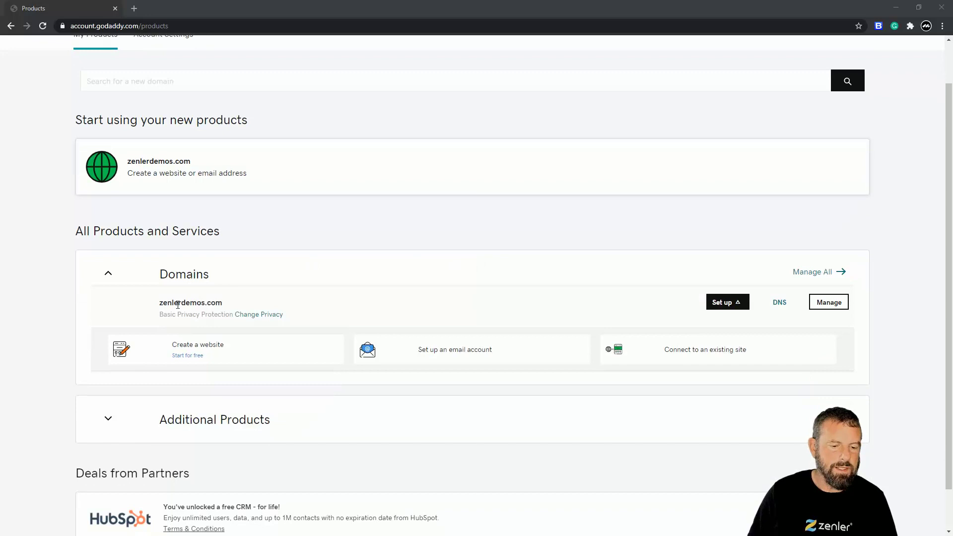
drag(165, 305, 251, 304)
click(281, 295)
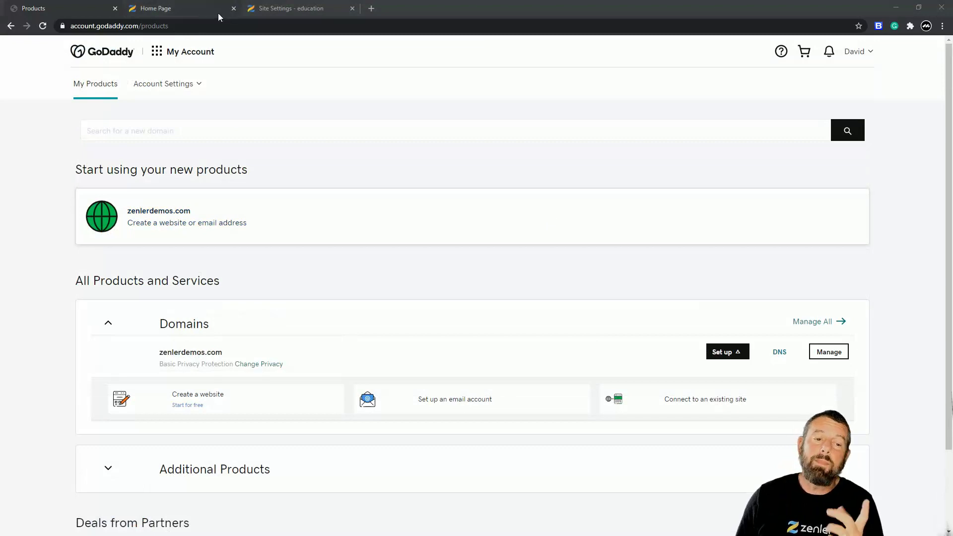
Check the Zenler site's current address and its Custom Domain settings.
click(198, 10)
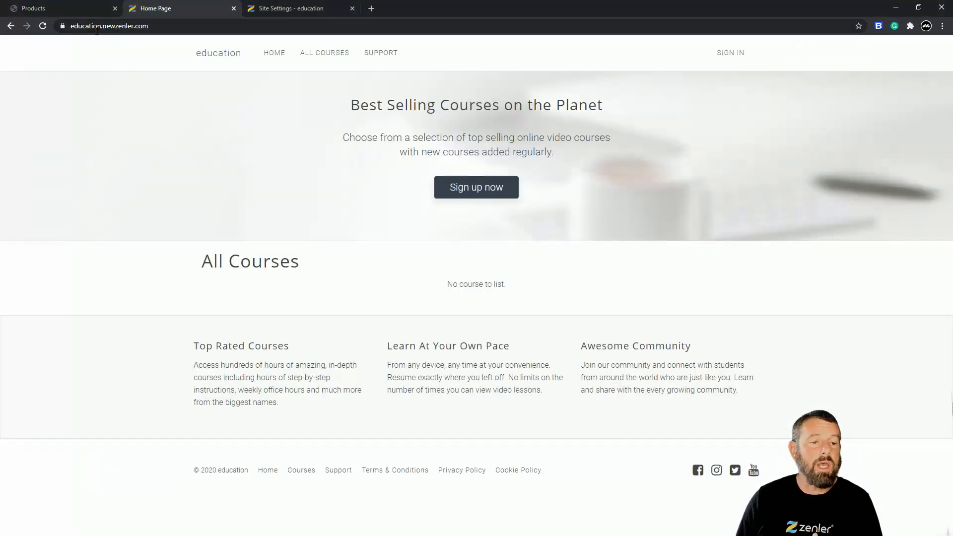
click(72, 26)
drag(97, 26, 126, 31)
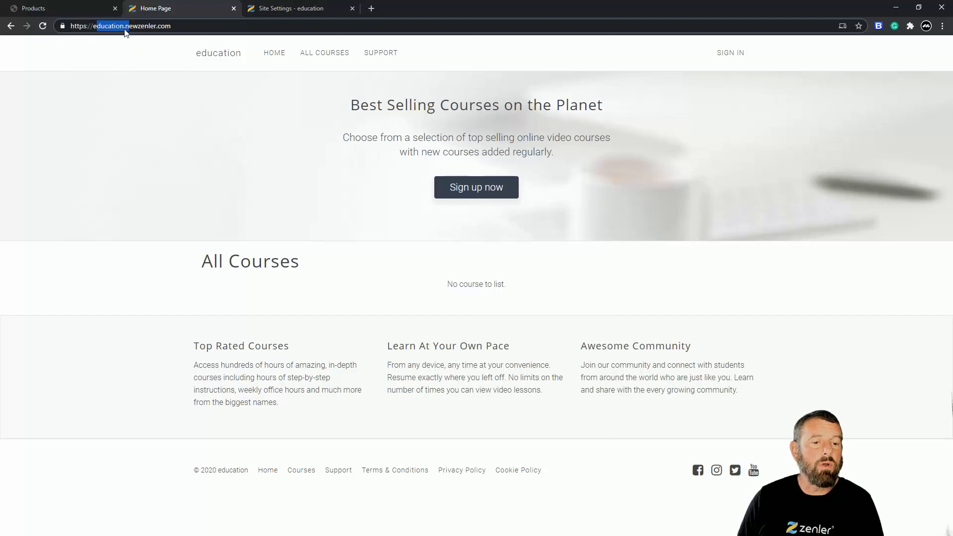
click(288, 8)
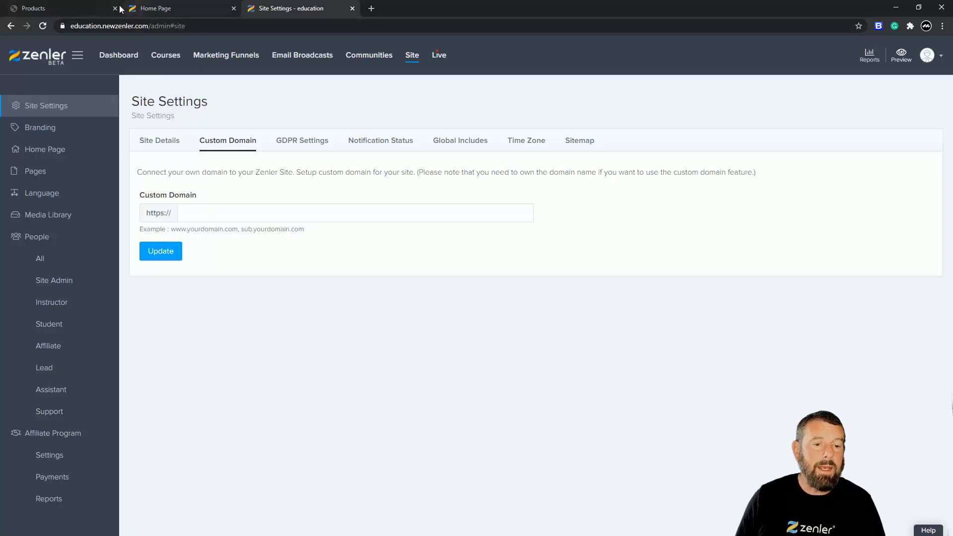
click(169, 12)
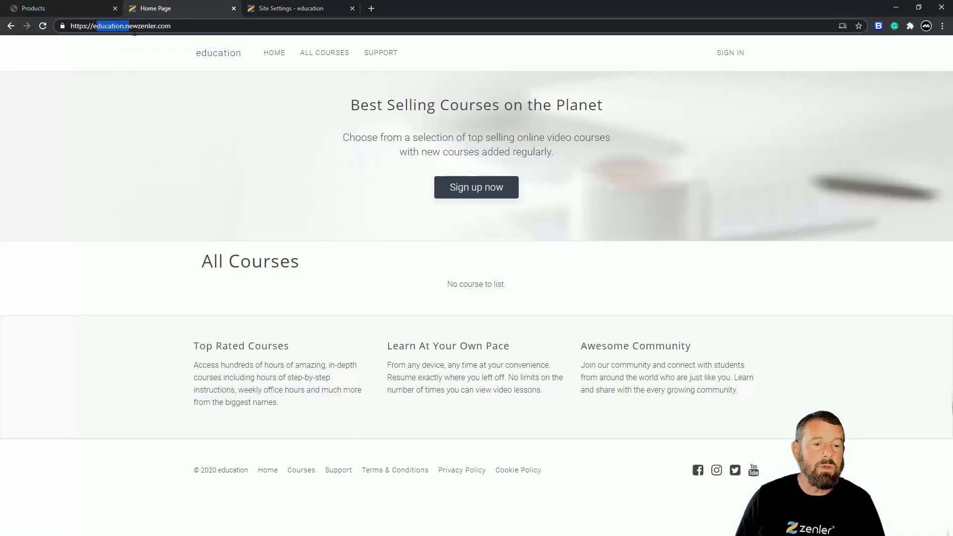
click(21, 8)
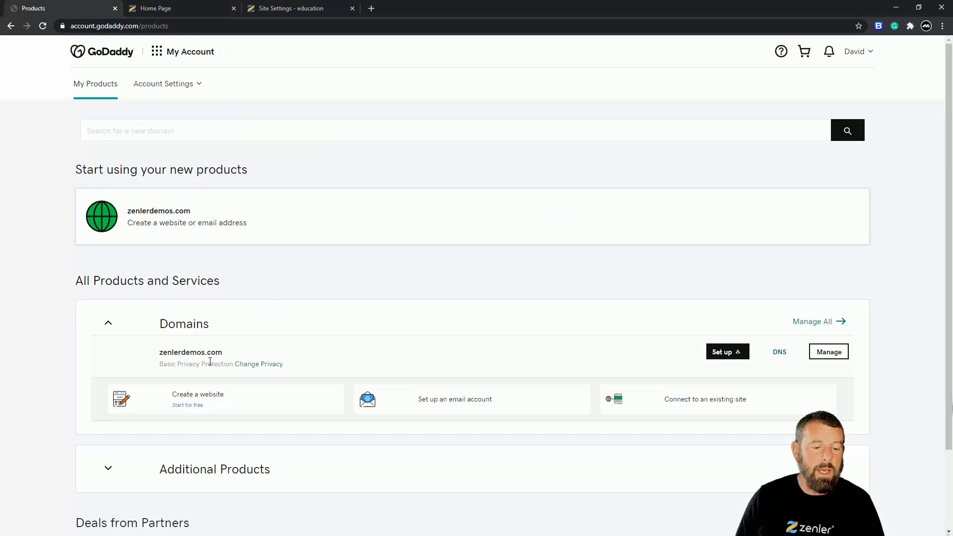
drag(226, 353, 159, 353)
key(ctrl+c)
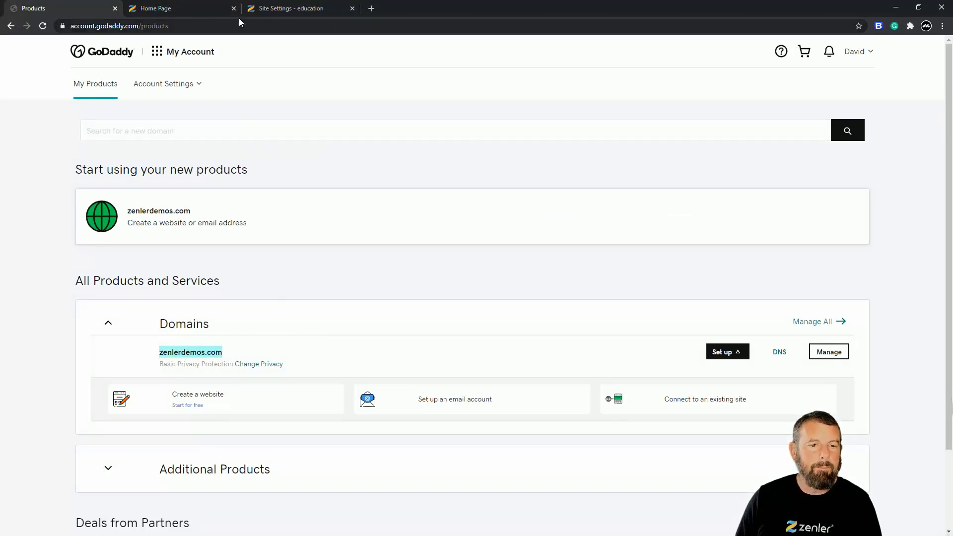
click(187, 8)
click(286, 8)
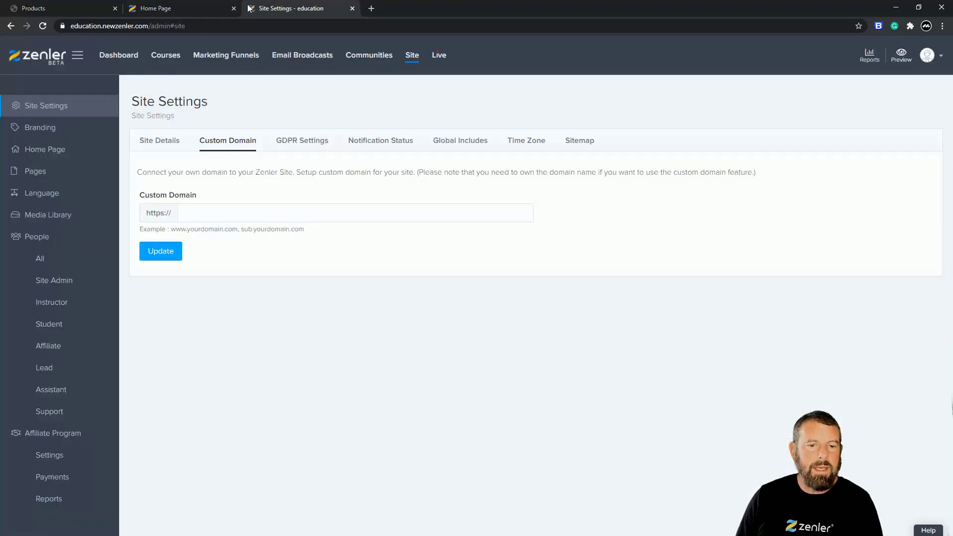
click(204, 211)
key(ctrl+v)
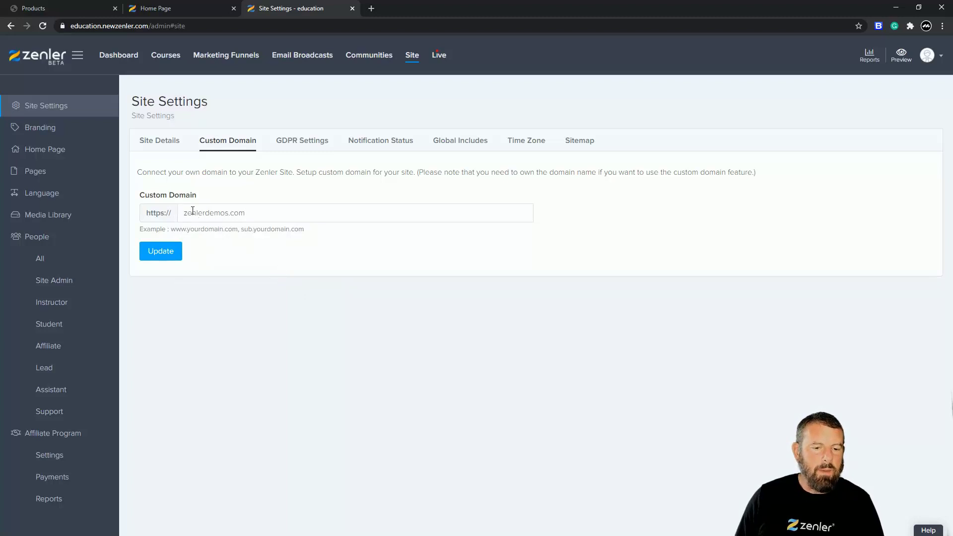
text(www.)
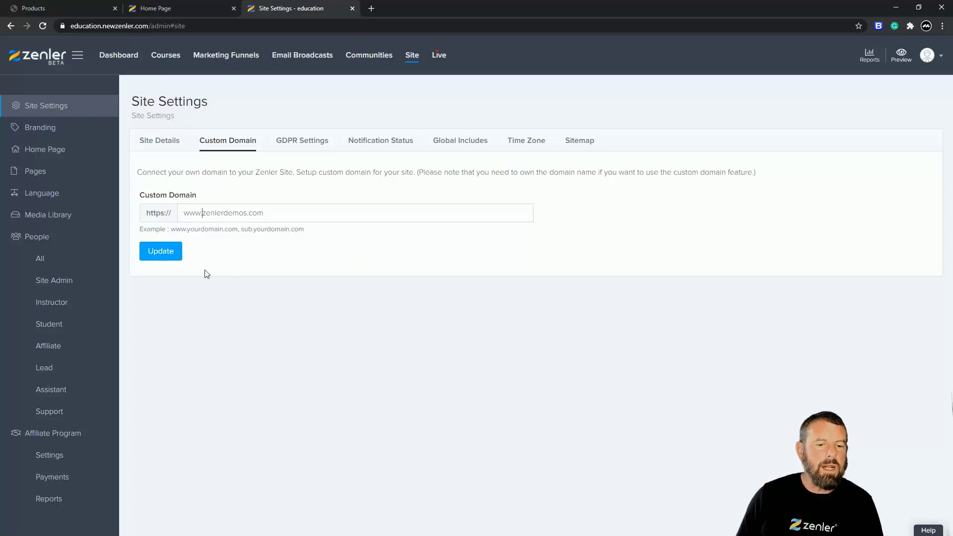
click(156, 253)
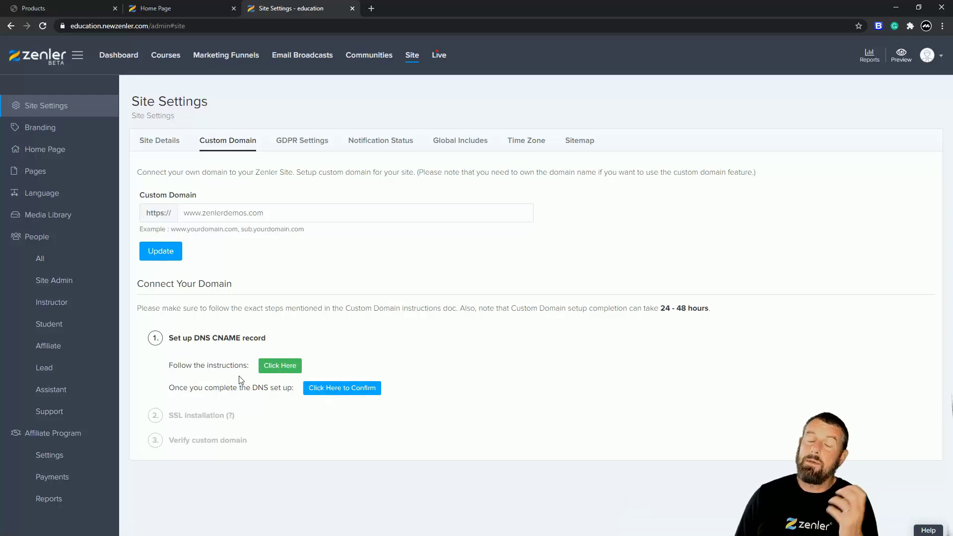
Open the DNS CNAME setup instructions from the Zenler site settings in a new tab and skim the article.
right_click(279, 368)
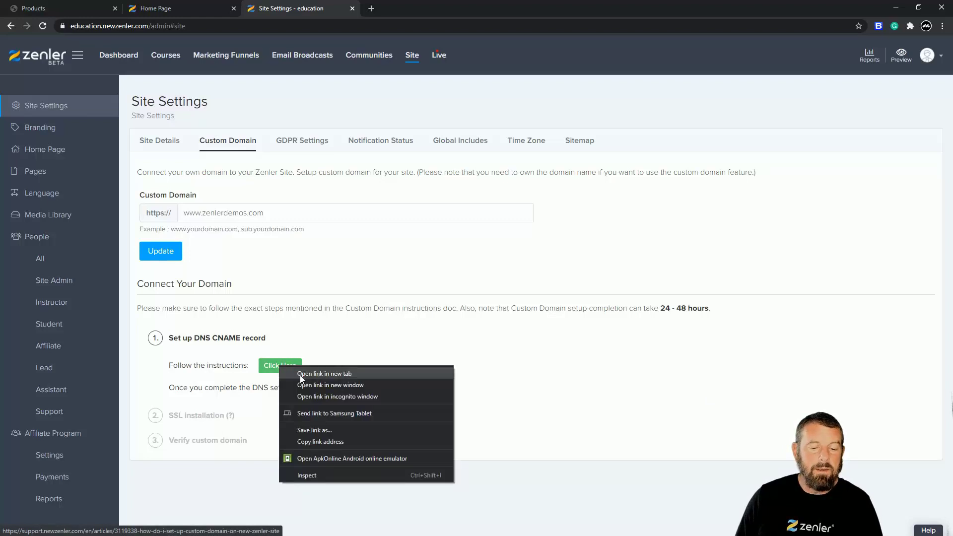
click(300, 376)
click(404, 11)
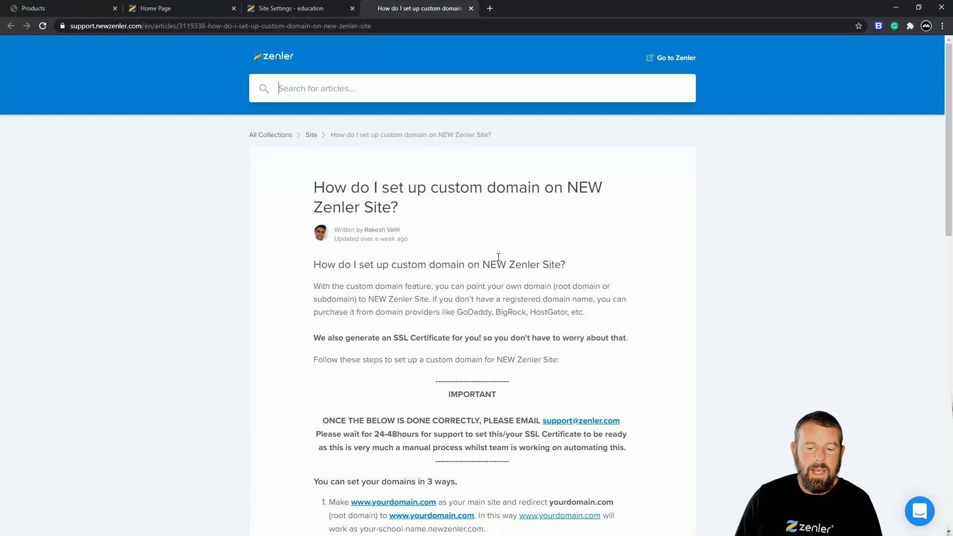
scroll(499, 257, down, 6)
scroll(499, 256, down, 3)
scroll(499, 257, up, 3)
Switch to GoDaddy, open DNS Management for zenlerdemos.com and bring up its www CNAME record for editing.
click(72, 10)
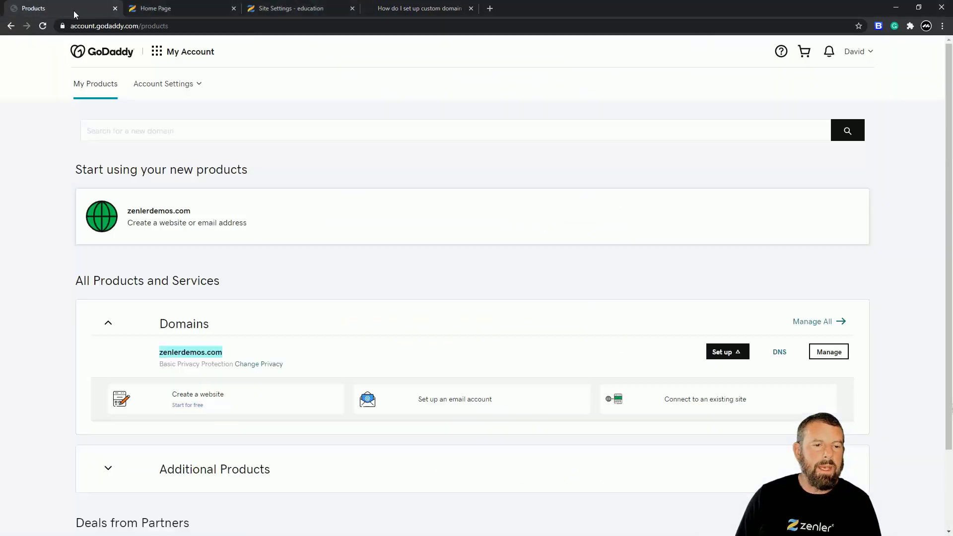
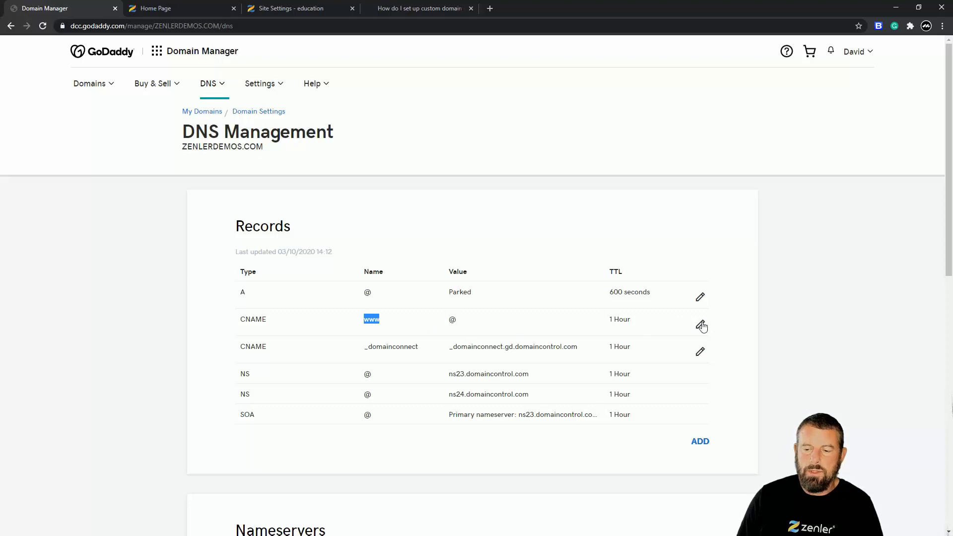
scroll(616, 304, down, 1)
scroll(616, 304, down, 1)
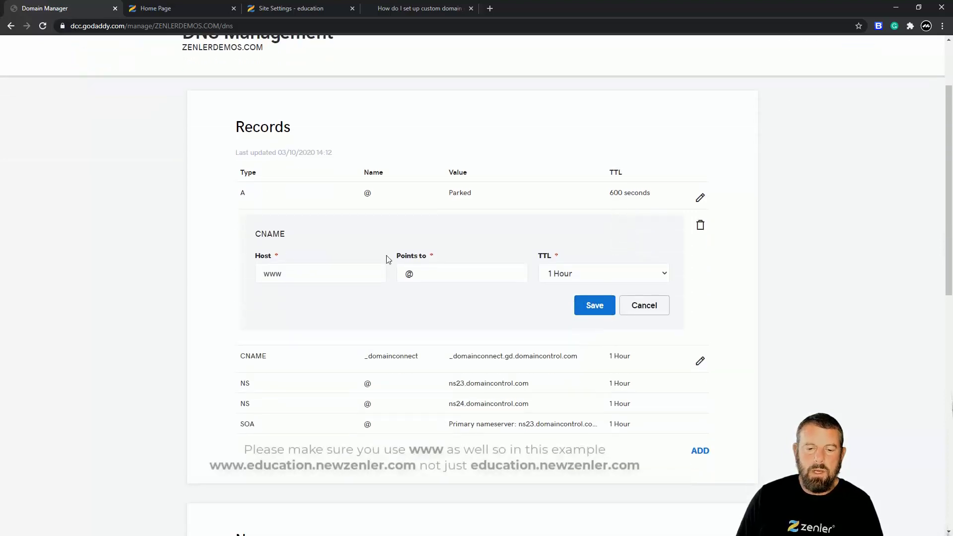
Copy the Zenler site's address, point the www CNAME record to education.newzenler.com and save the record.
click(188, 9)
click(191, 26)
drag(191, 25, 106, 25)
key(ctrl+c)
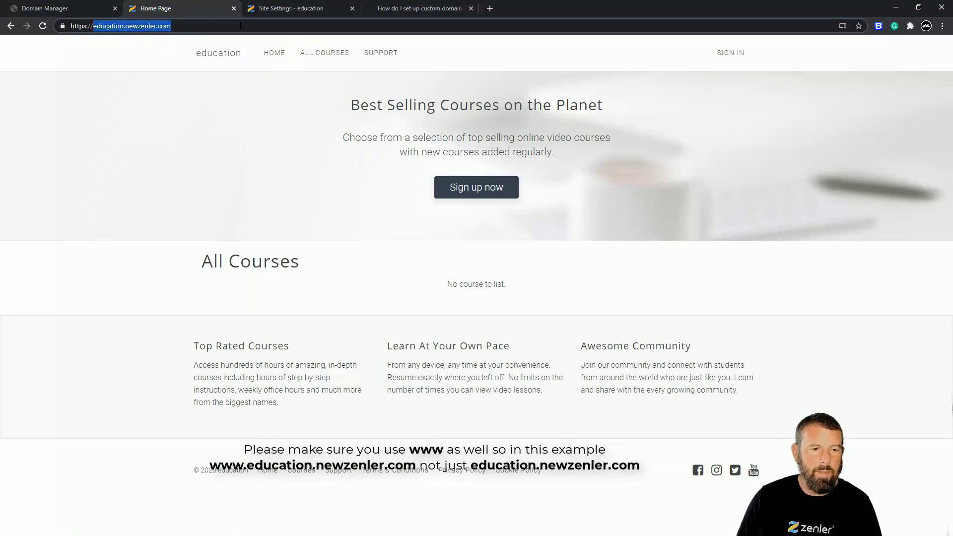
click(313, 8)
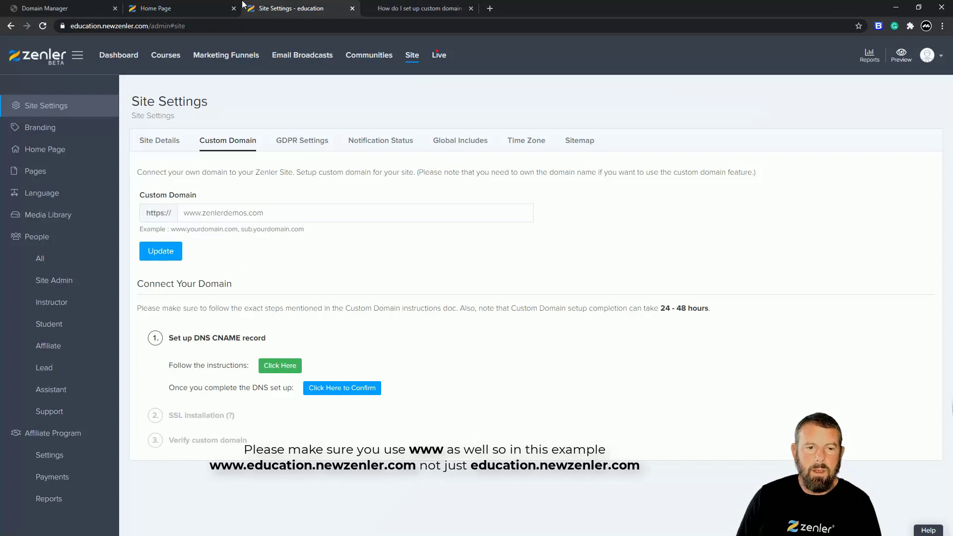
click(84, 8)
double_click(425, 273)
key(ctrl+v)
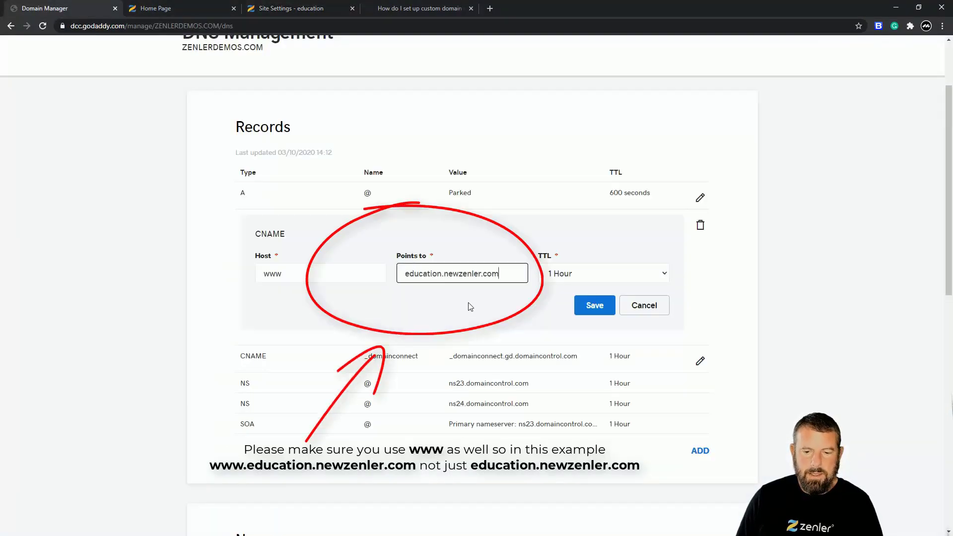
click(472, 306)
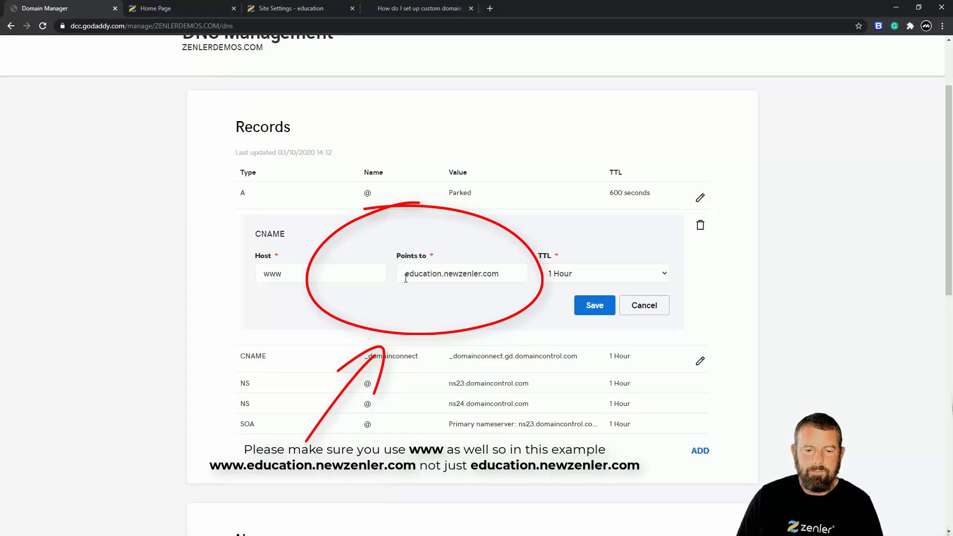
click(593, 313)
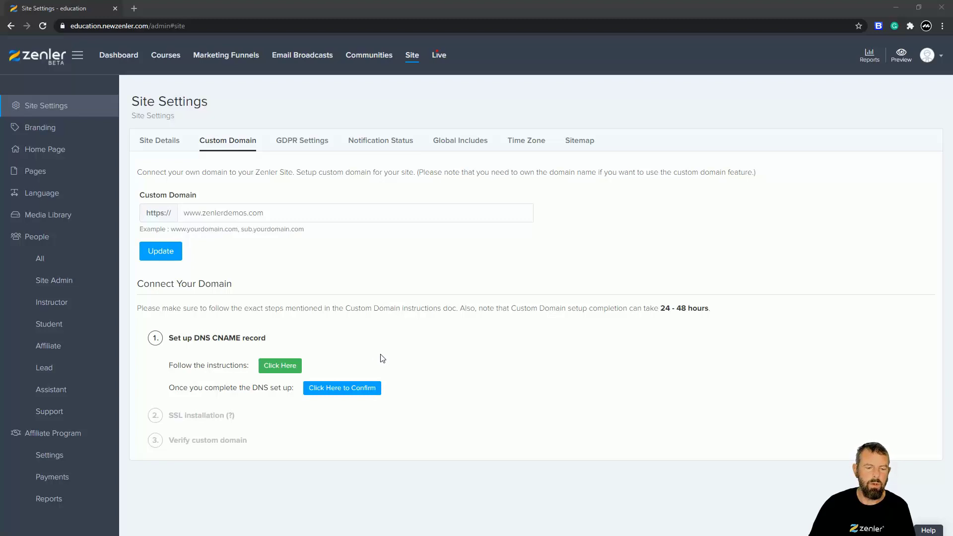
Confirm in the Zenler Custom Domain settings that the DNS setup is complete and dismiss the note about setup time.
click(341, 389)
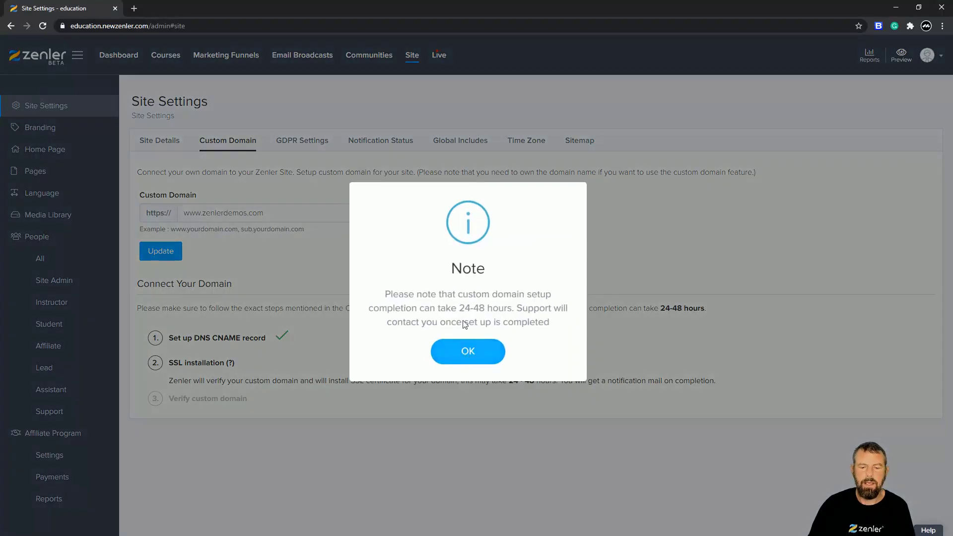
drag(460, 307, 497, 308)
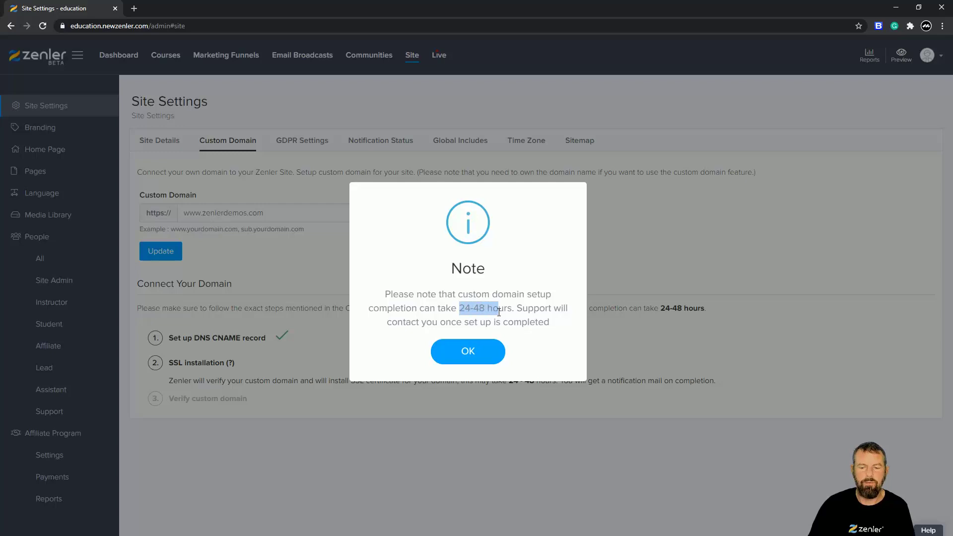
click(468, 351)
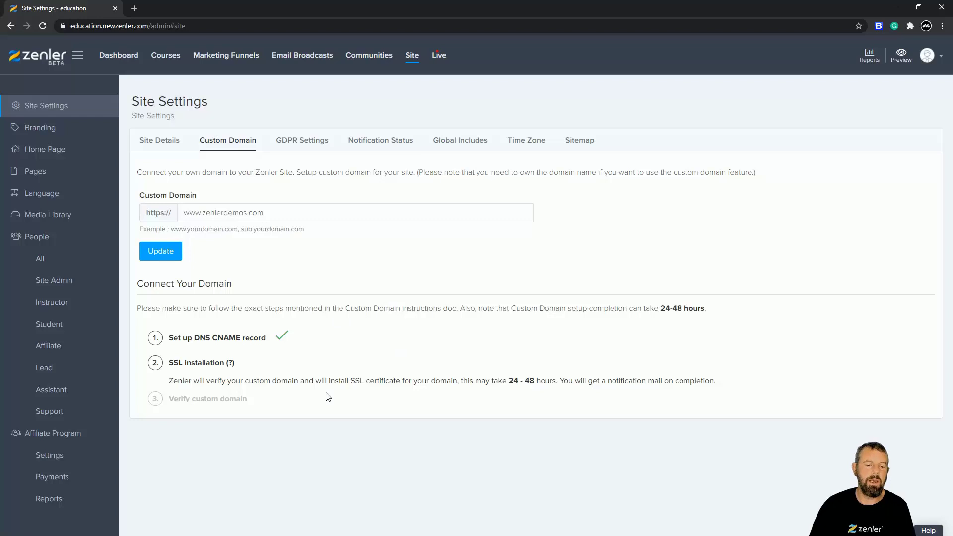
drag(267, 209, 174, 217)
click(348, 283)
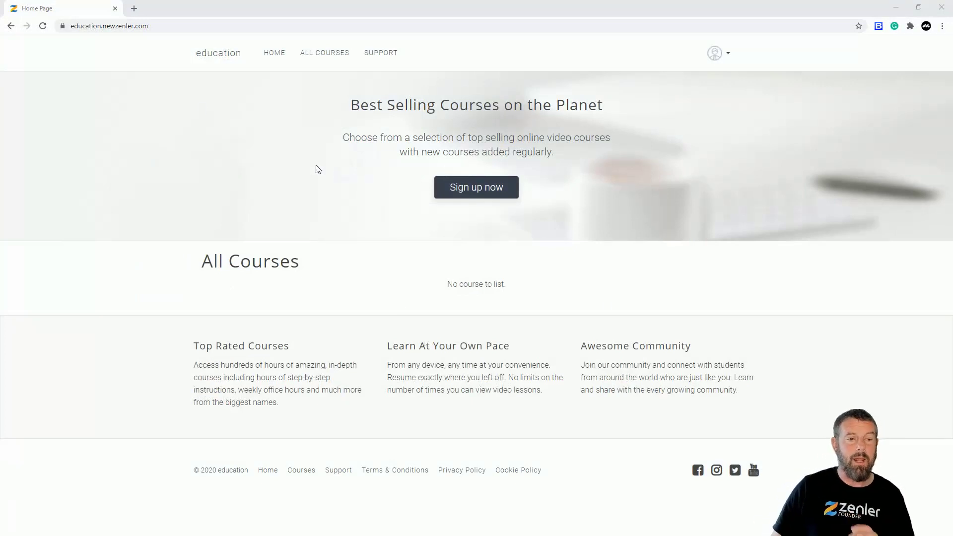
Check the Zenler site's address, open the site at its custom domain in a new tab and examine the full URL.
click(88, 25)
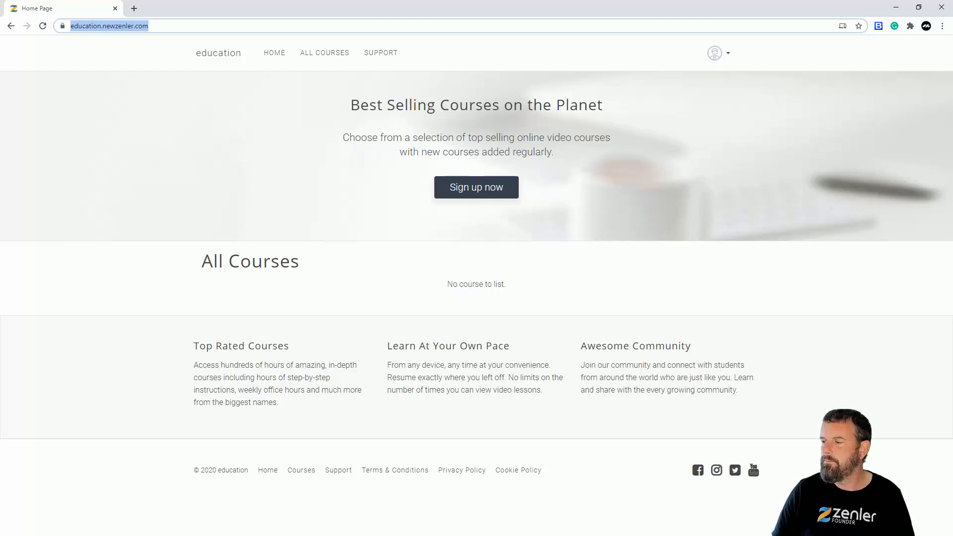
key(alt+Return)
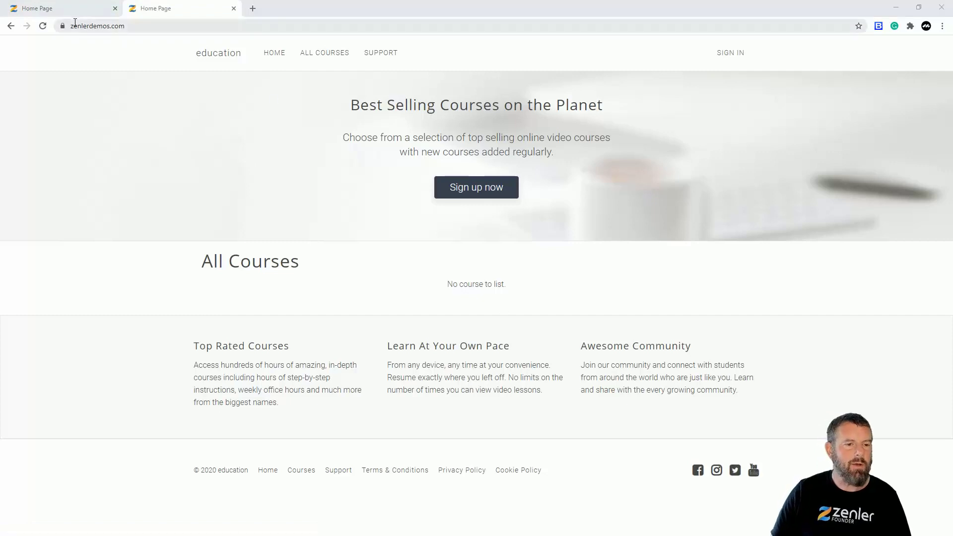
click(75, 24)
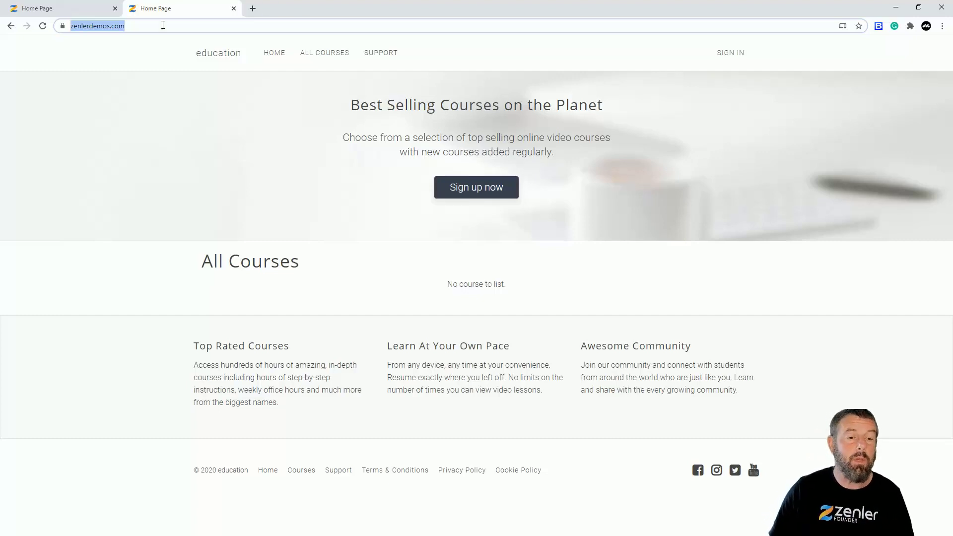
click(84, 26)
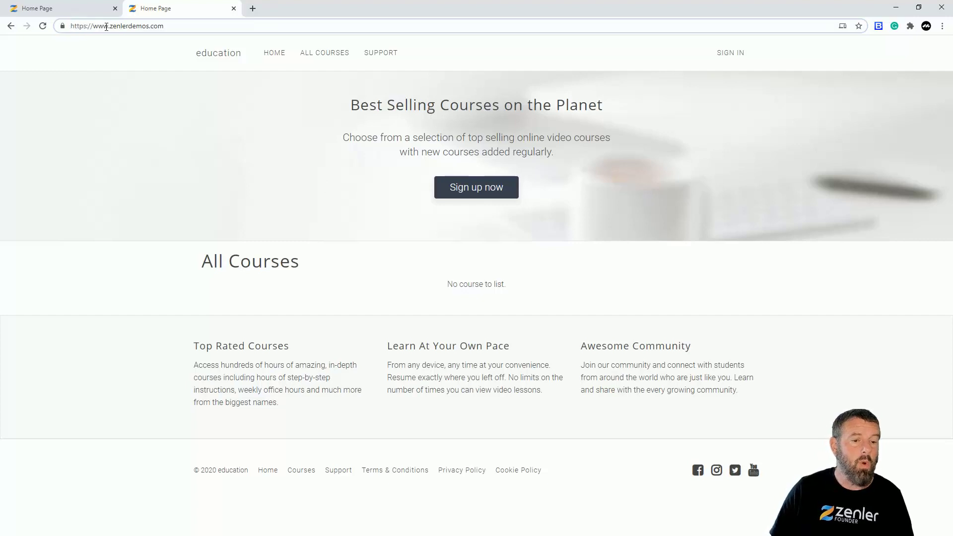
triple_click(80, 26)
click(198, 26)
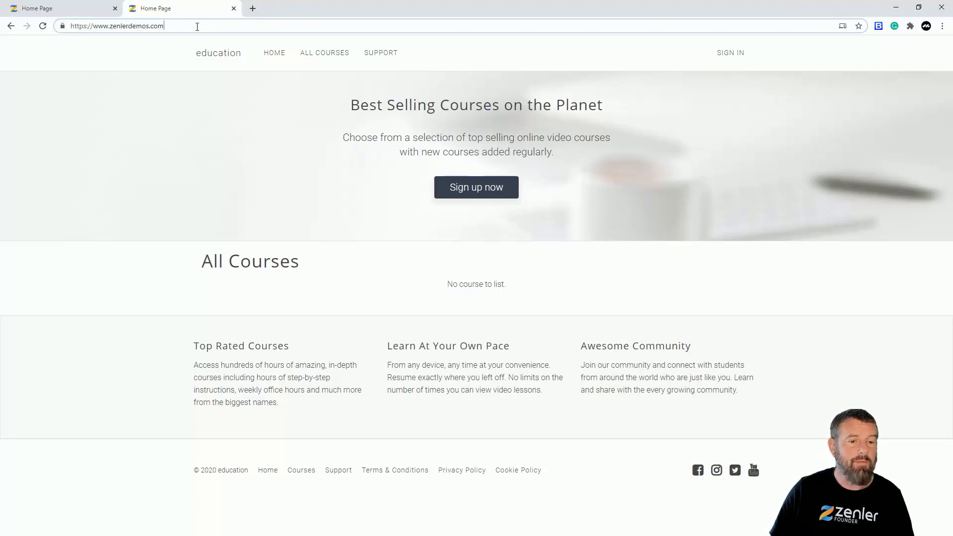
Copy zenlerdemos.com without the www prefix from the address and load it in a new tab.
drag(110, 26, 164, 26)
key(ctrl+c)
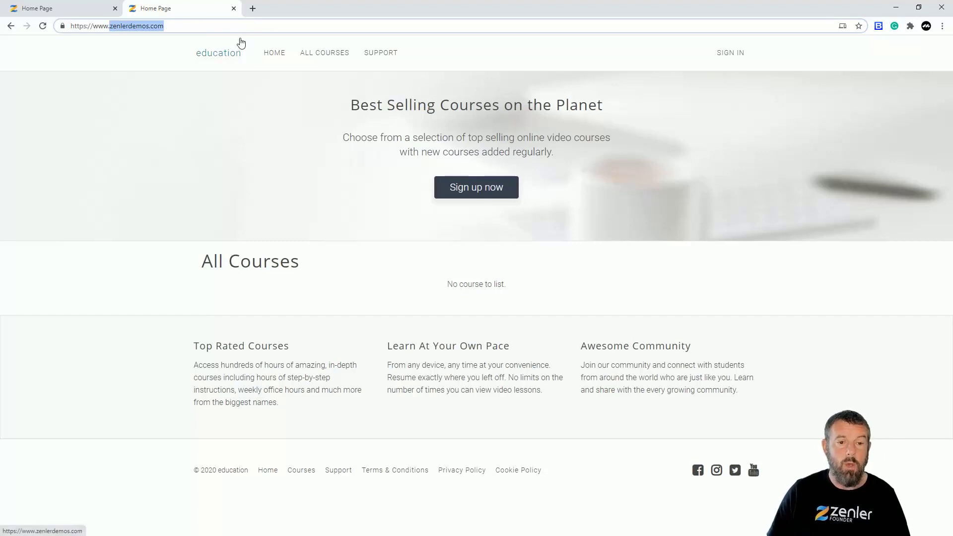
click(253, 9)
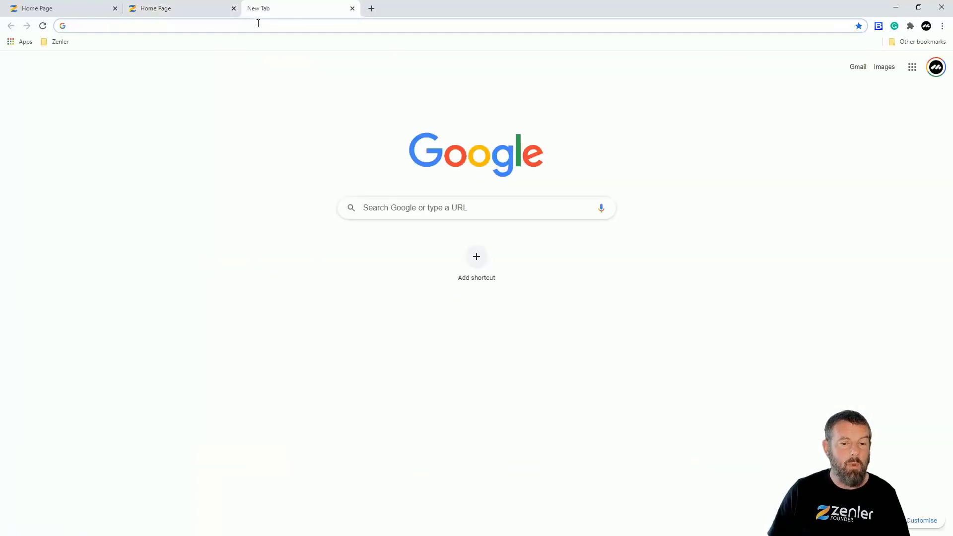
key(ctrl+v)
key(Return)
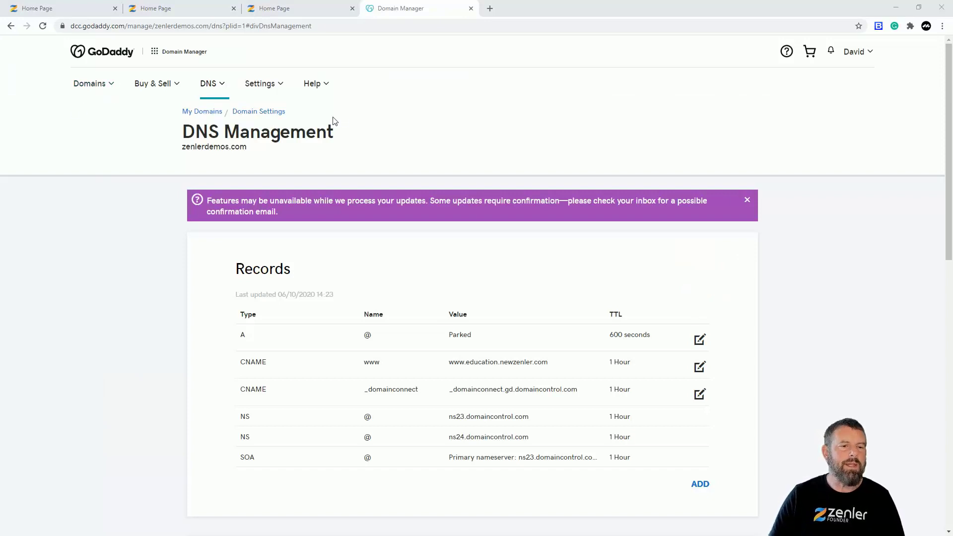
Go to My Domains in GoDaddy and open DNS management for zenlerdemos.com from the domain's options.
click(215, 87)
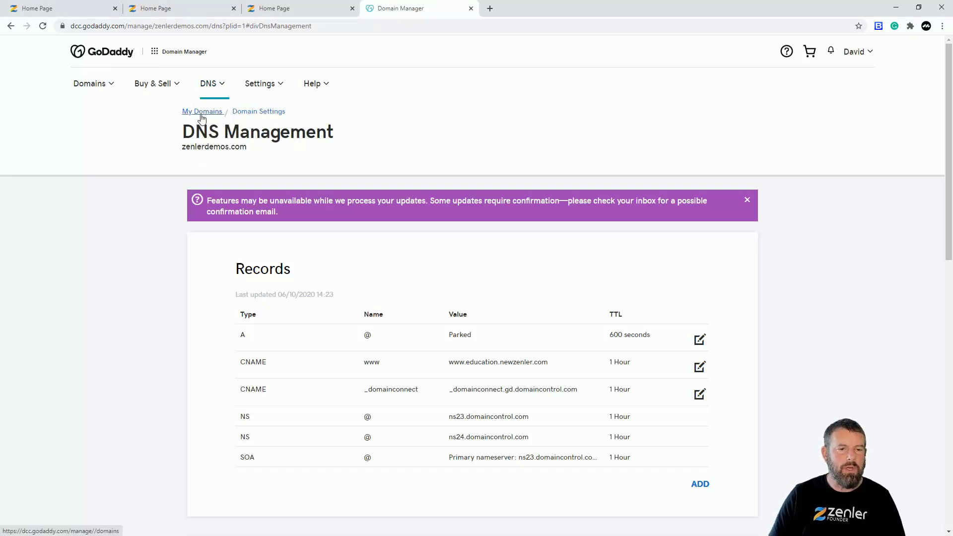
click(199, 113)
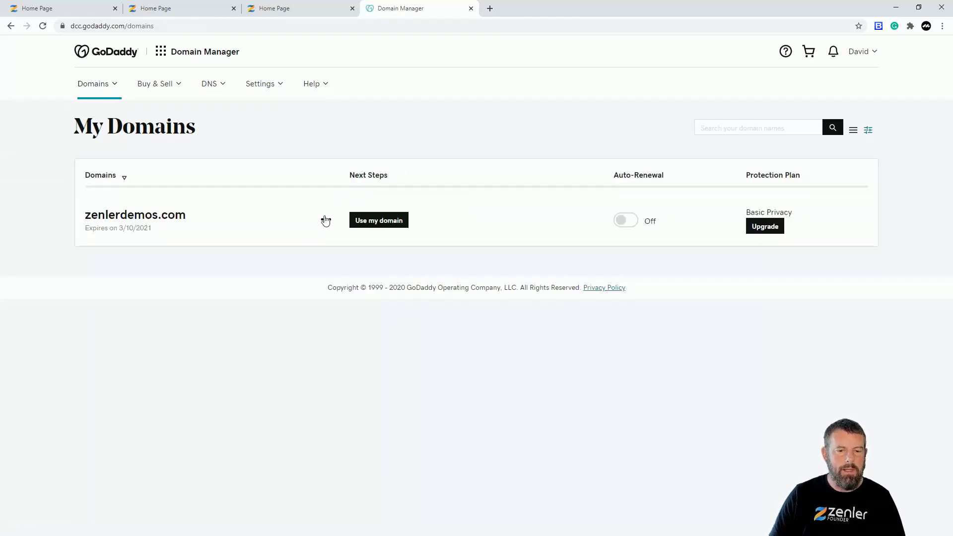
click(326, 220)
click(335, 249)
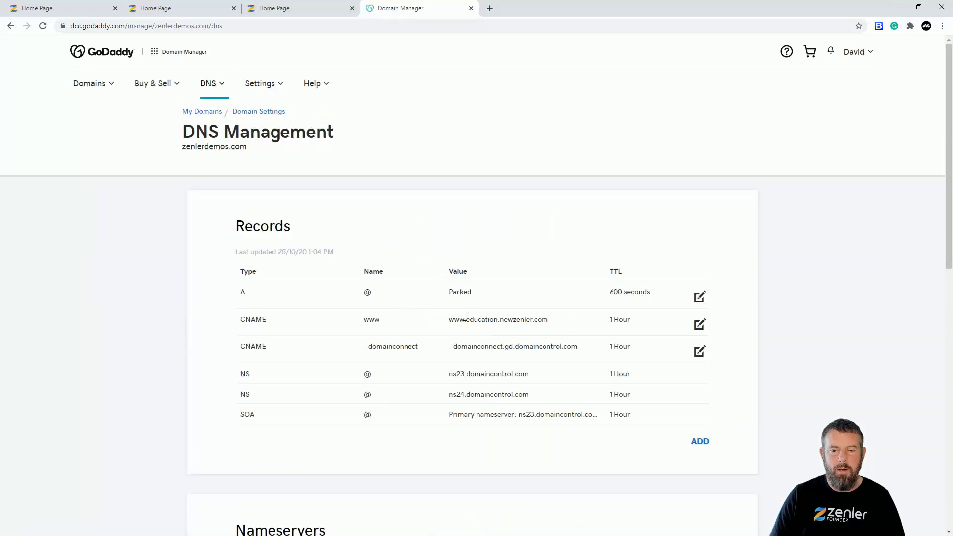
Examine the www CNAME record's value among the DNS records of zenlerdemos.com.
drag(445, 323, 554, 323)
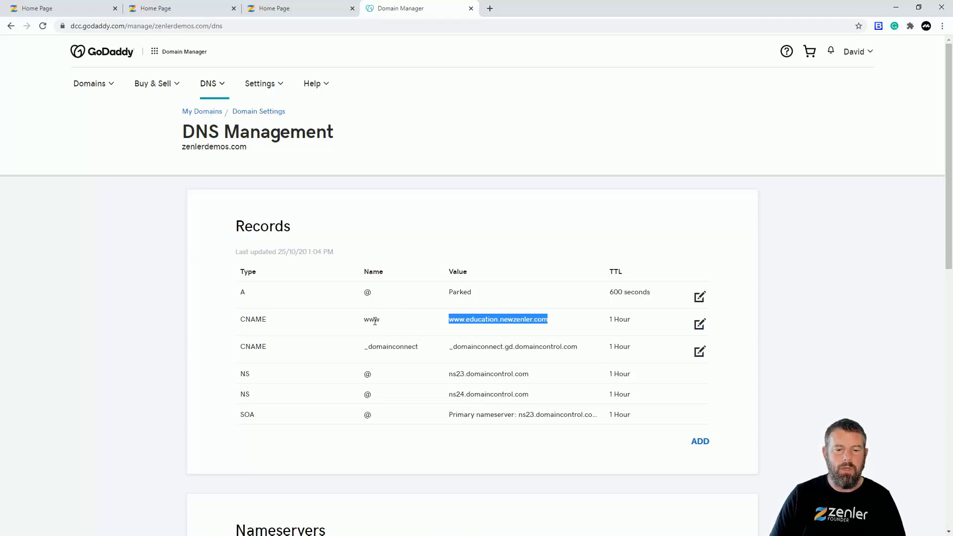
scroll(805, 308, down, 1)
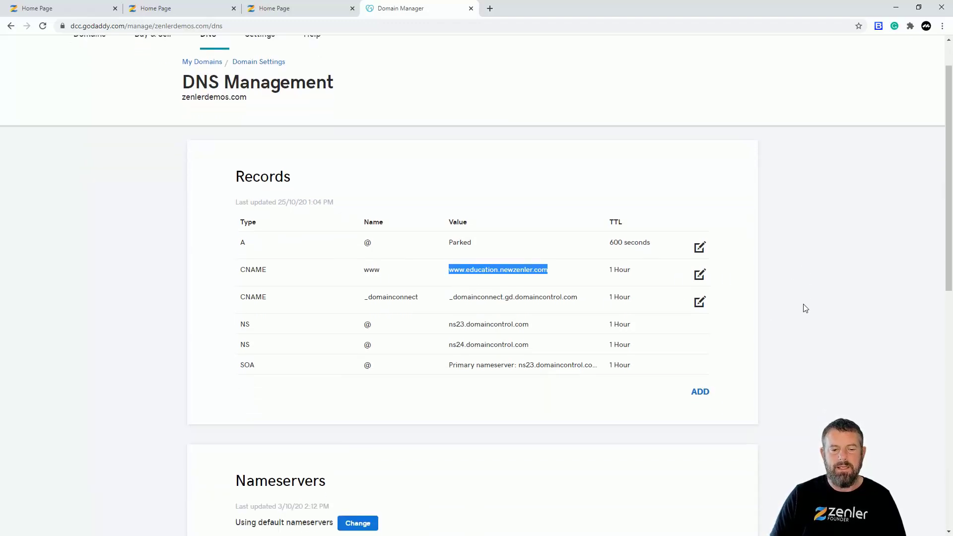
scroll(840, 291, down, 4)
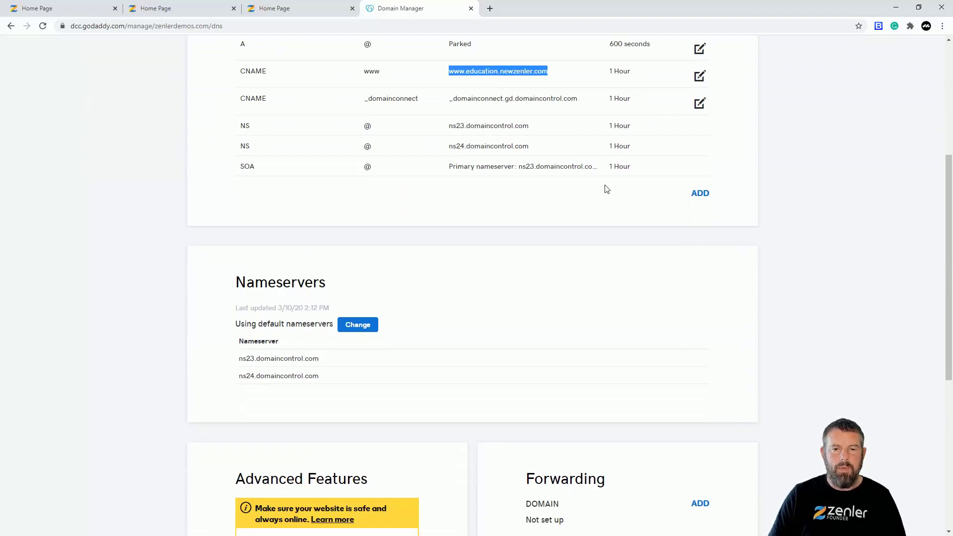
scroll(607, 188, up, 4)
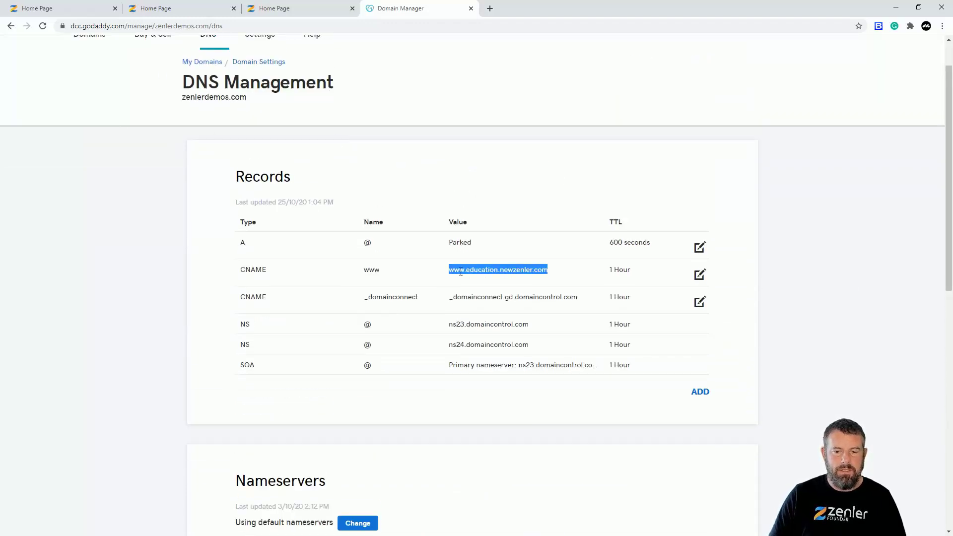
click(820, 271)
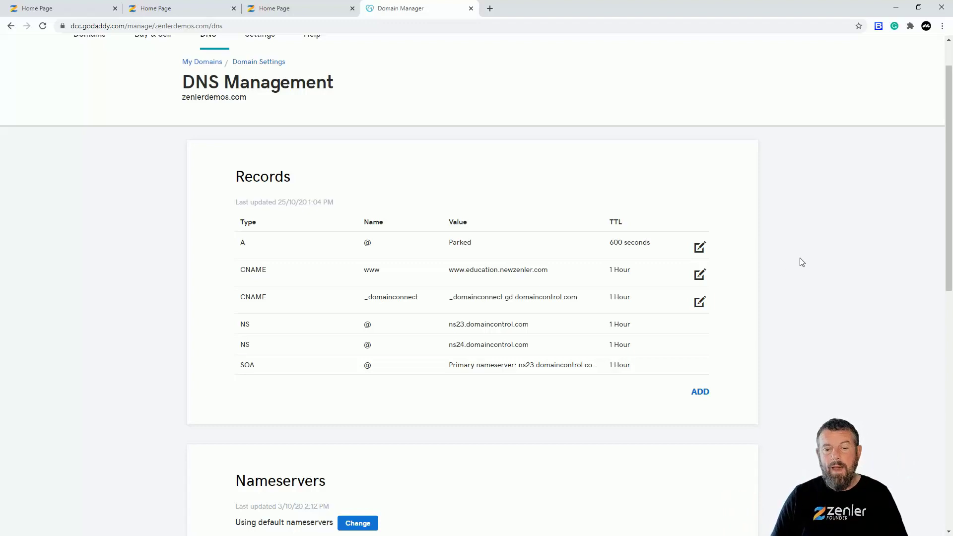
scroll(803, 263, down, 10)
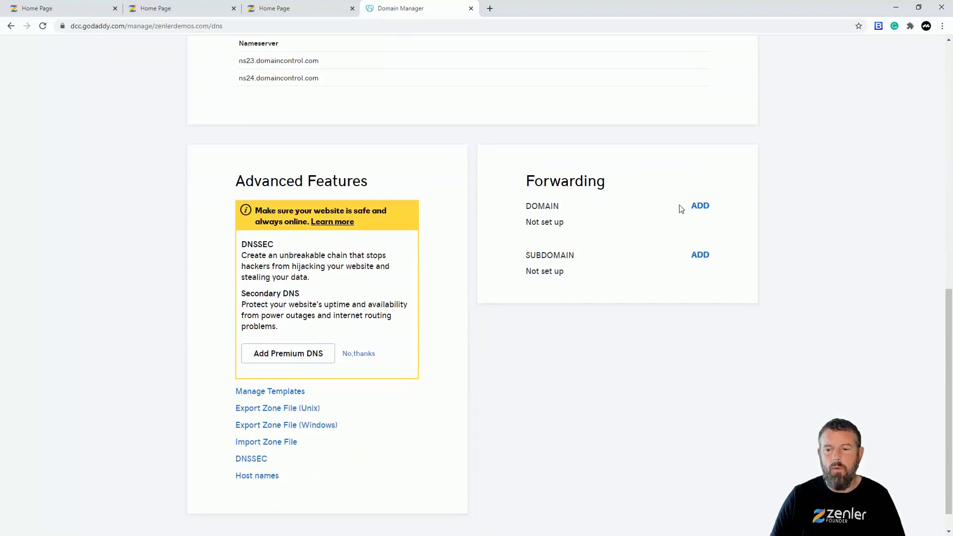
click(700, 207)
click(594, 253)
click(568, 276)
click(625, 255)
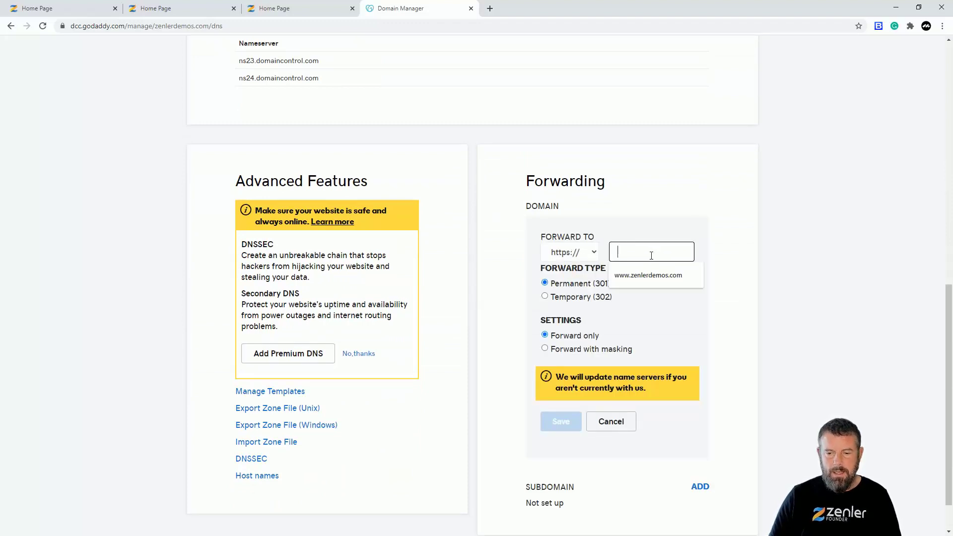
key(Down)
key(Return)
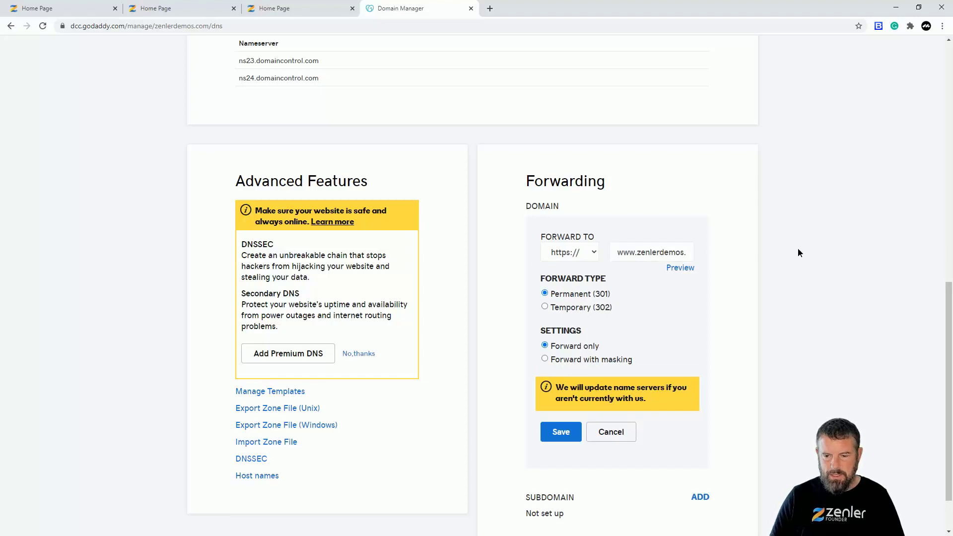
triple_click(628, 254)
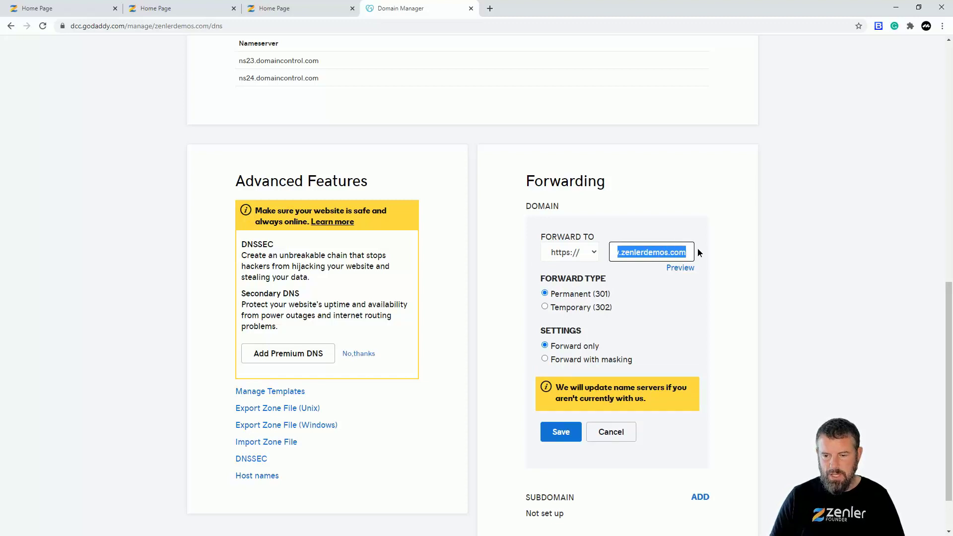
click(793, 242)
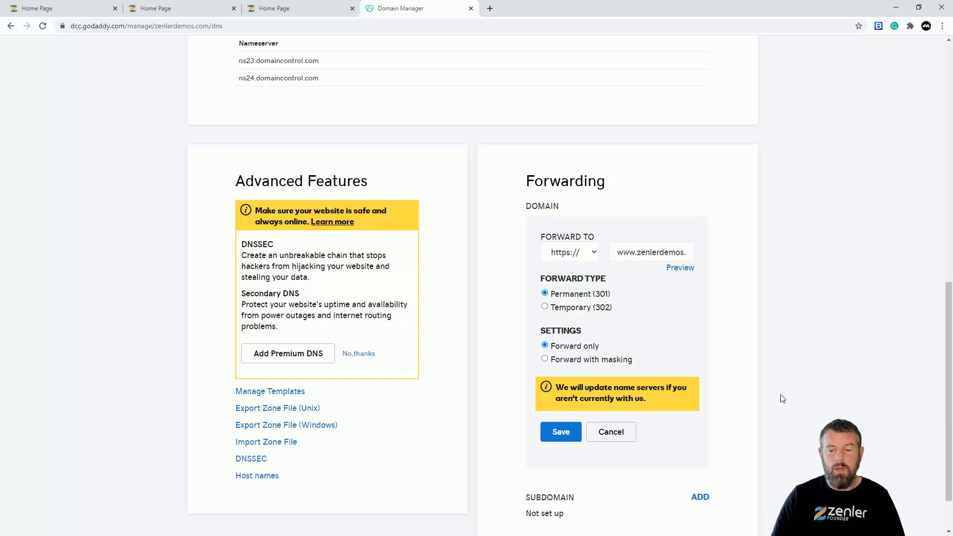
click(563, 442)
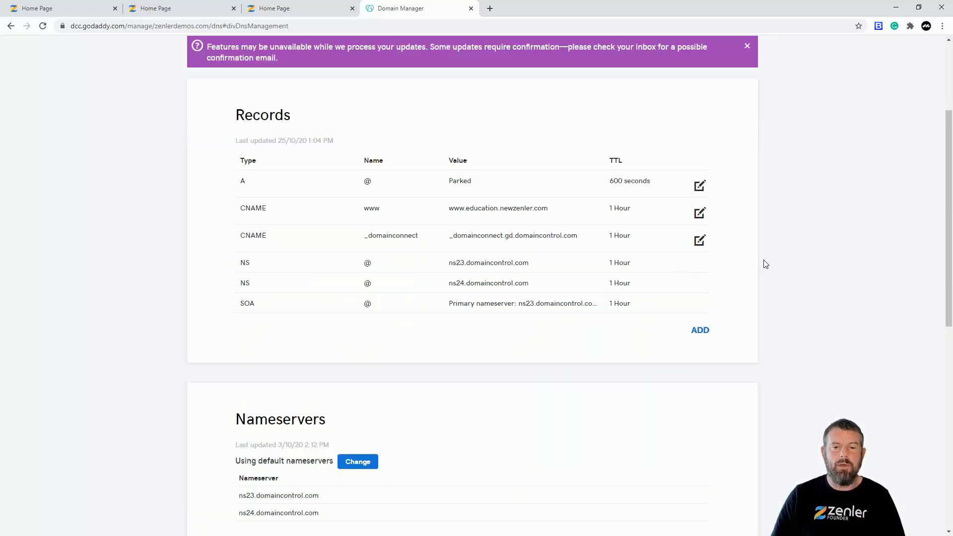
Check the saved domain forwarding entry on the DNS page and close the GoDaddy tab.
scroll(785, 264, down, 10)
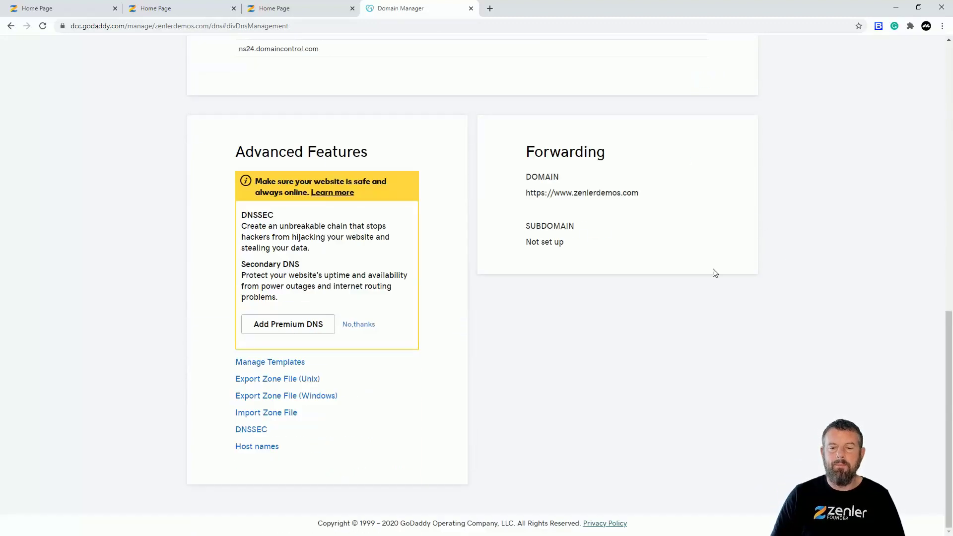
scroll(790, 207, up, 7)
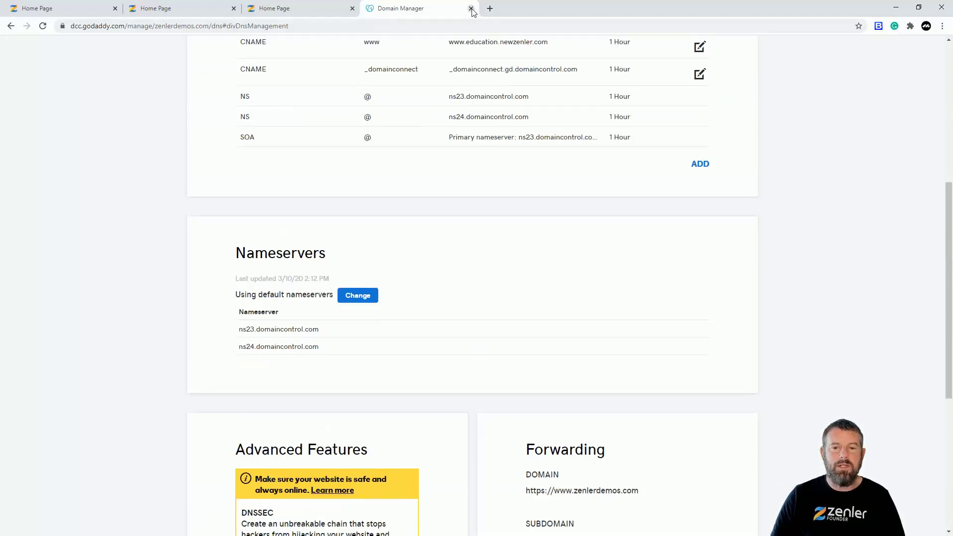
click(472, 9)
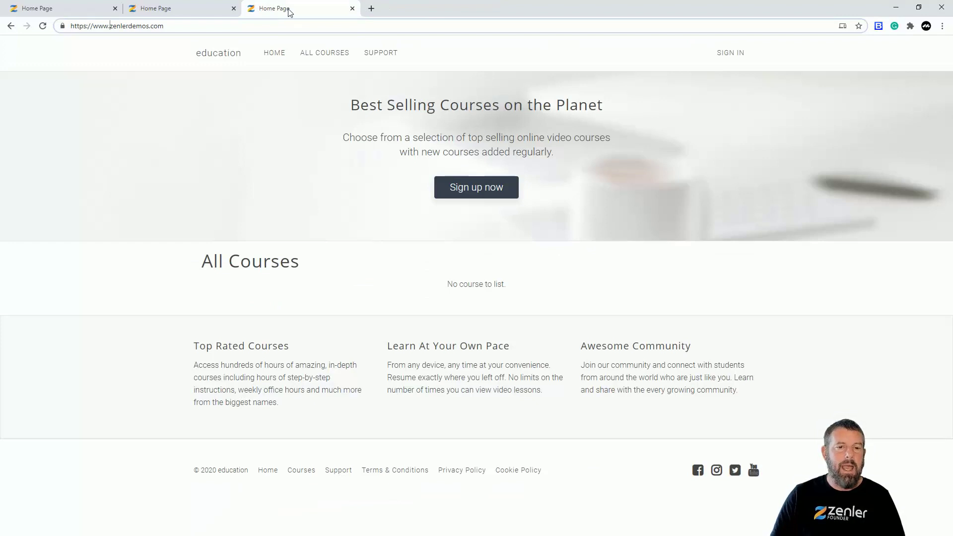
drag(181, 28, 109, 27)
key(ctrl+c)
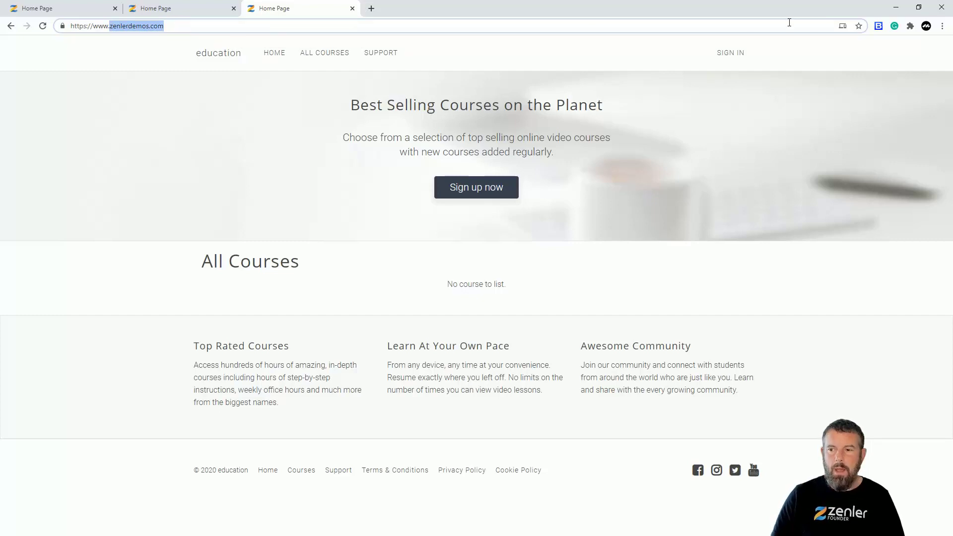
click(943, 26)
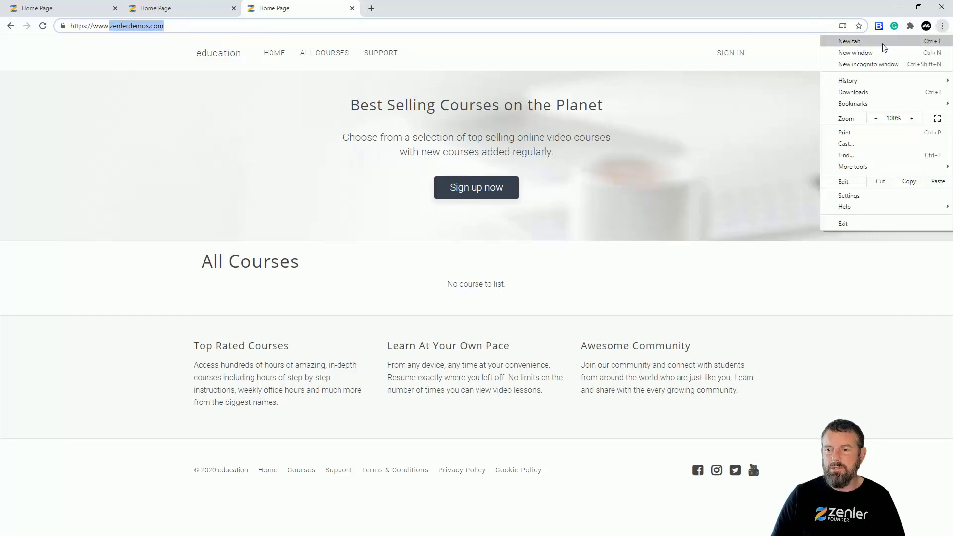
click(861, 65)
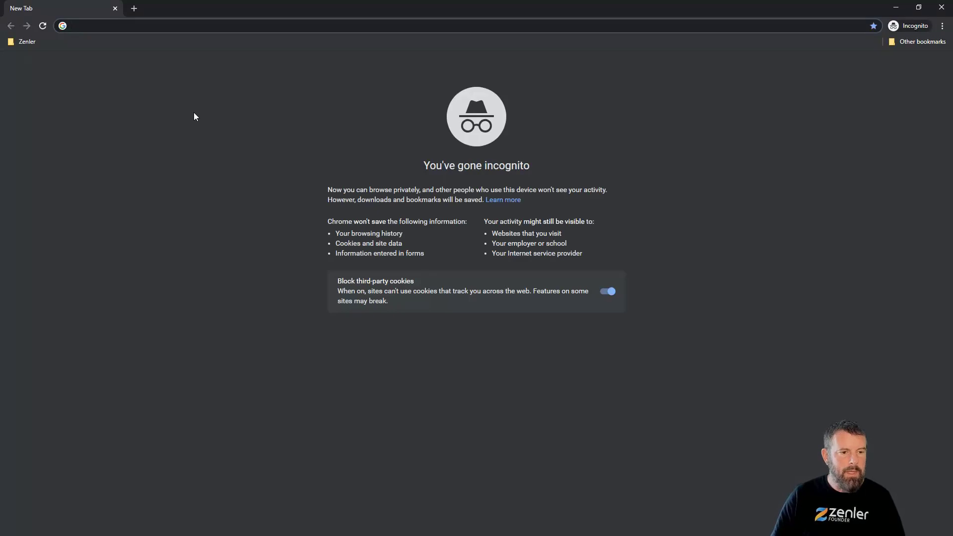
key(ctrl+v)
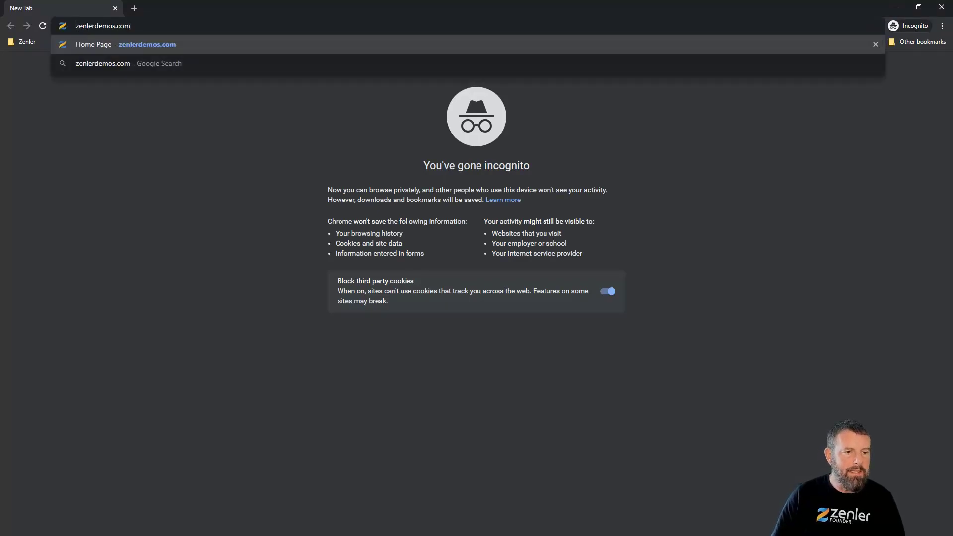
text(https)
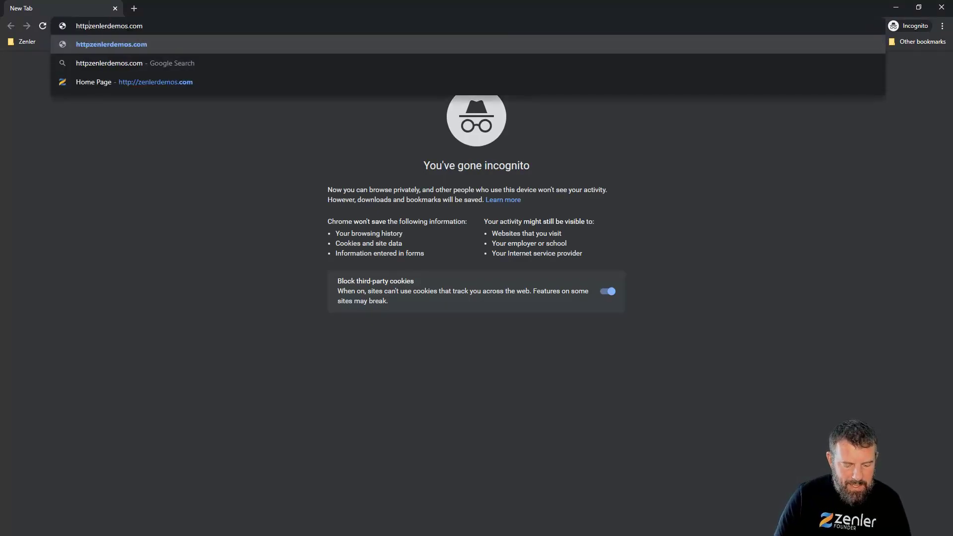
text(://)
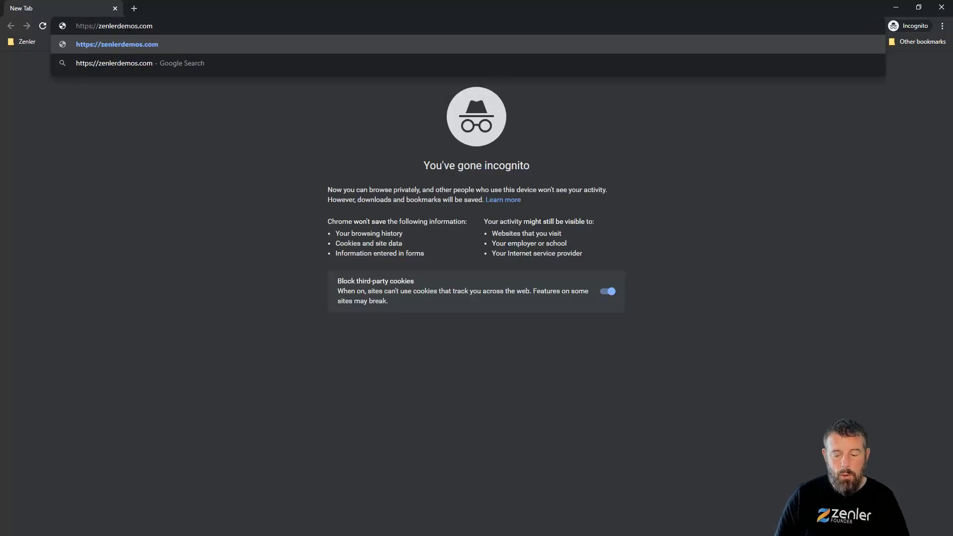
key(Return)
click(128, 26)
key(ctrl+c)
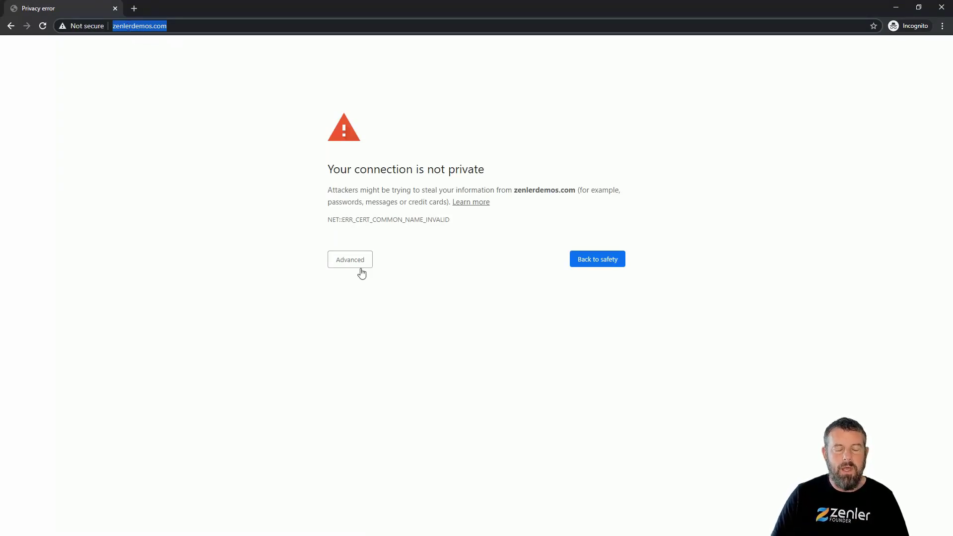
click(156, 38)
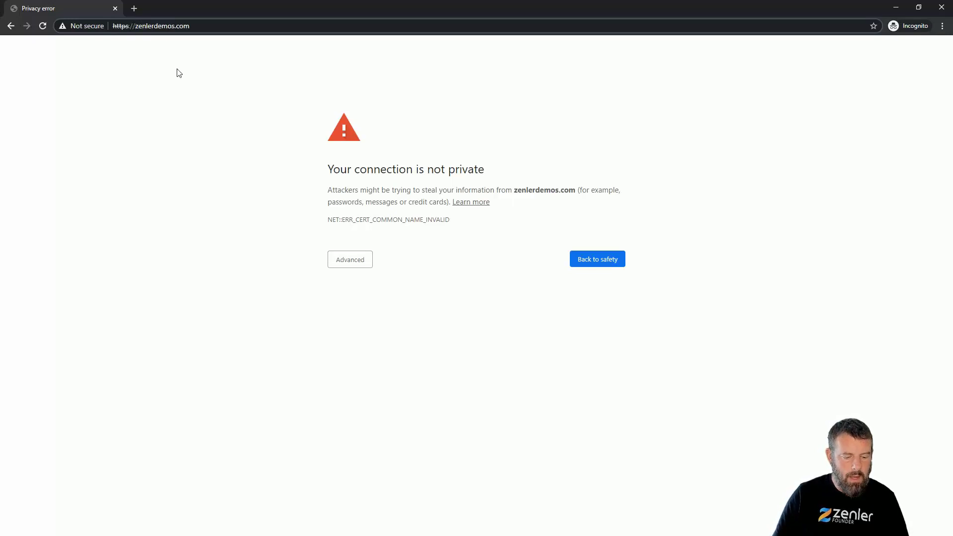
key(ctrl+l)
key(ctrl+v)
key(Return)
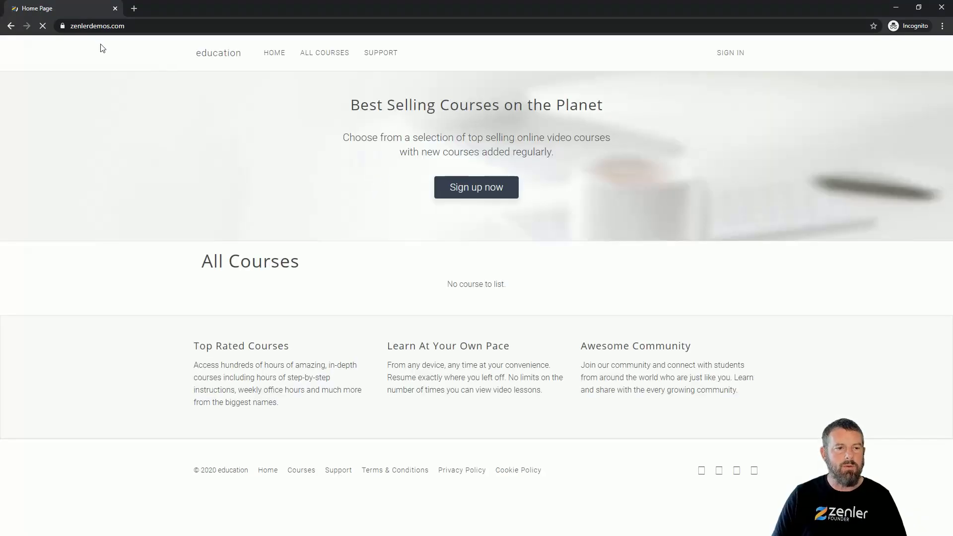
key(ctrl+l)
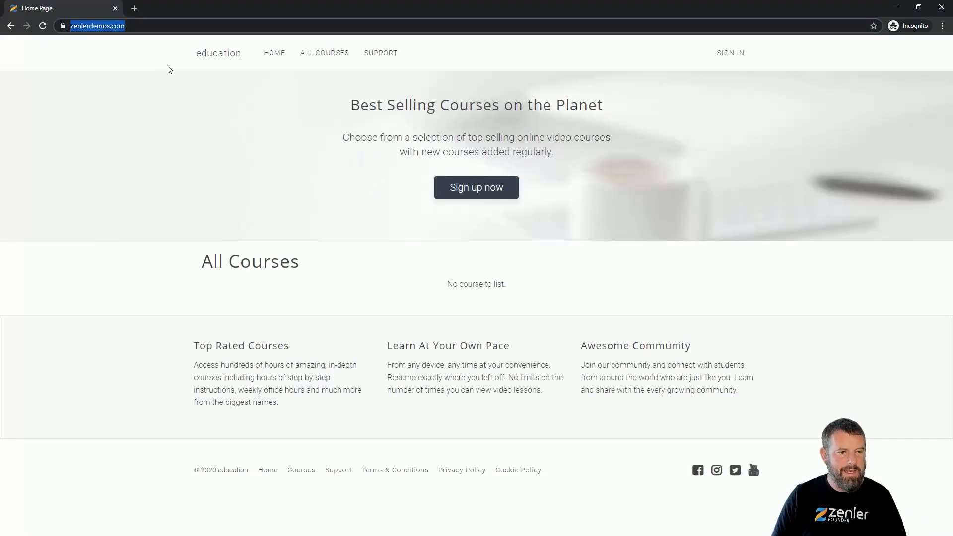
click(76, 26)
double_click(97, 26)
click(76, 26)
text(h)
text(ttps)
text(://)
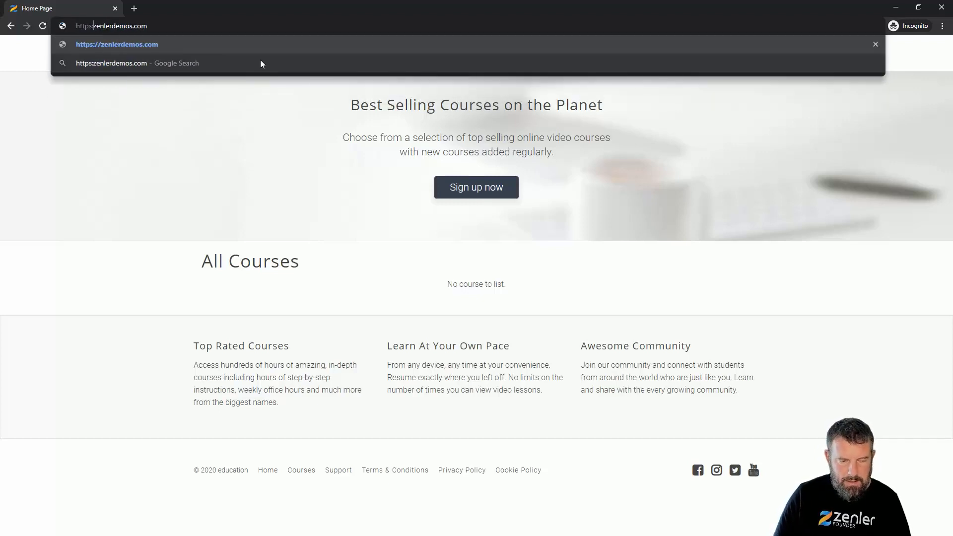
key(Return)
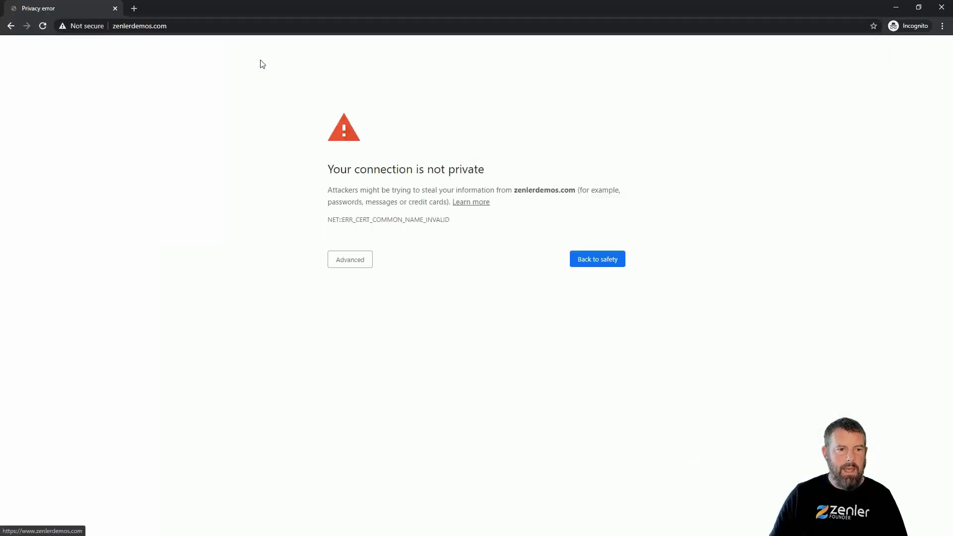
Proceed past the privacy warning to zenlerdemos.com in the incognito window and minimize that window.
click(150, 25)
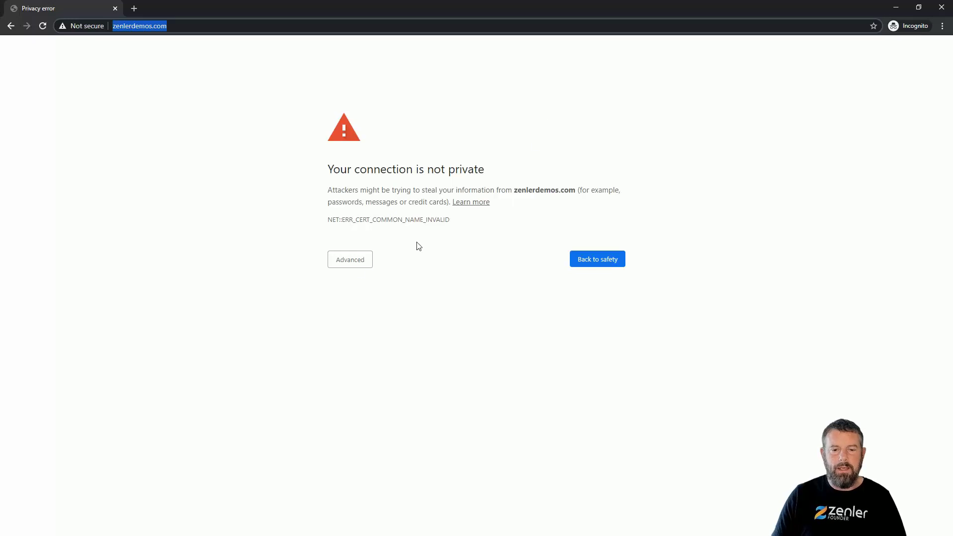
click(354, 261)
click(367, 340)
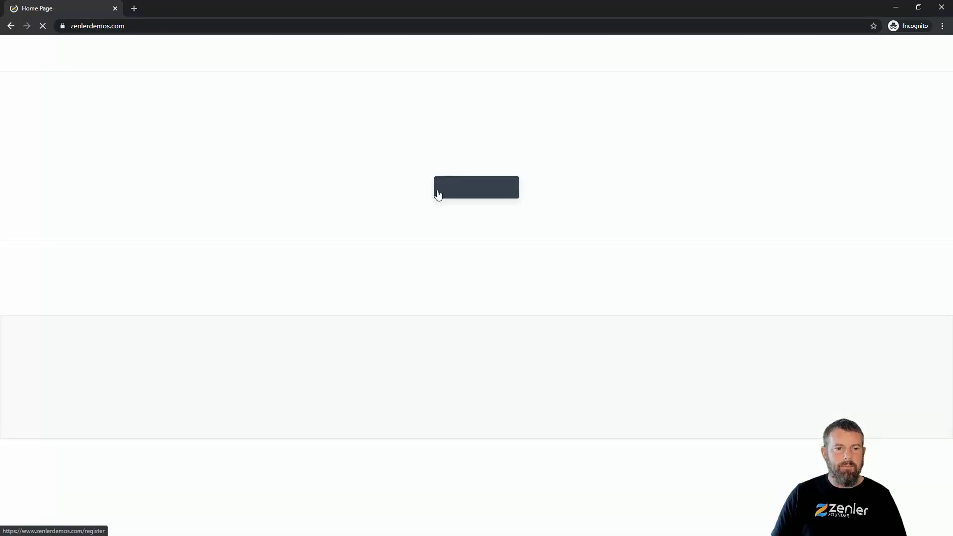
click(895, 7)
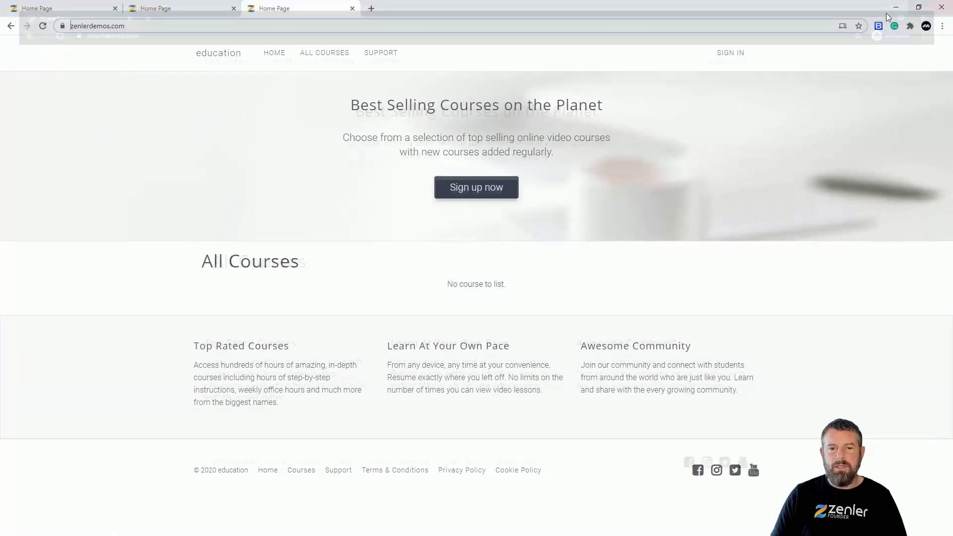
click(138, 26)
click(107, 27)
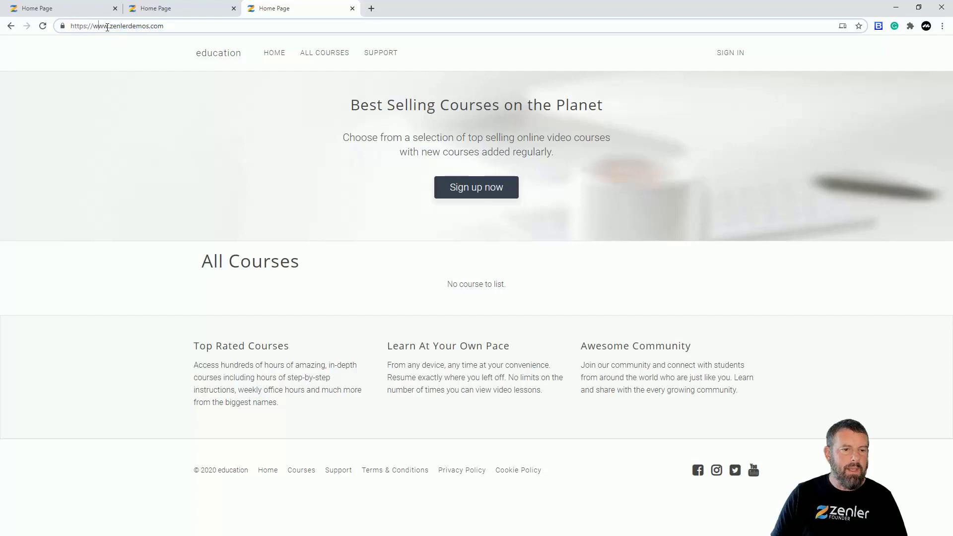
drag(111, 26, 93, 26)
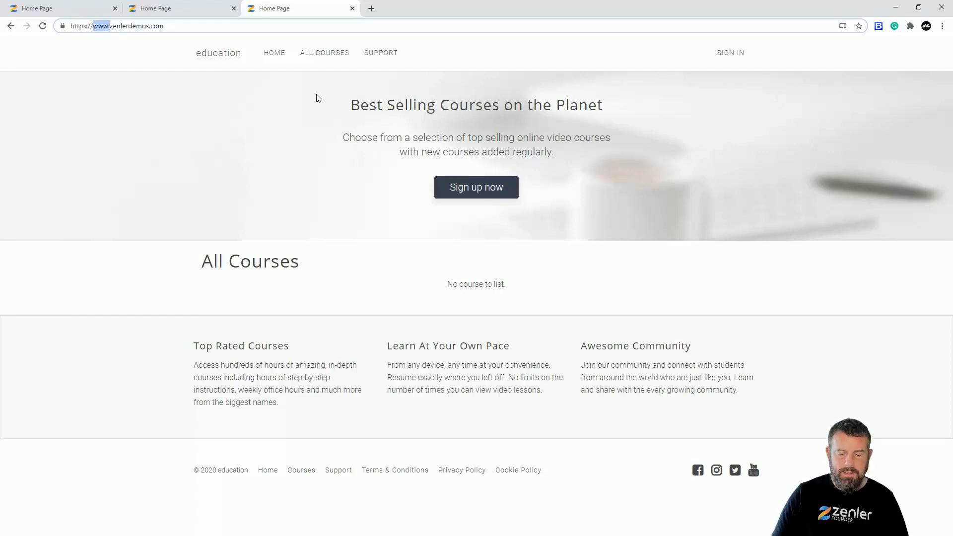
key(BackSpace)
key(Return)
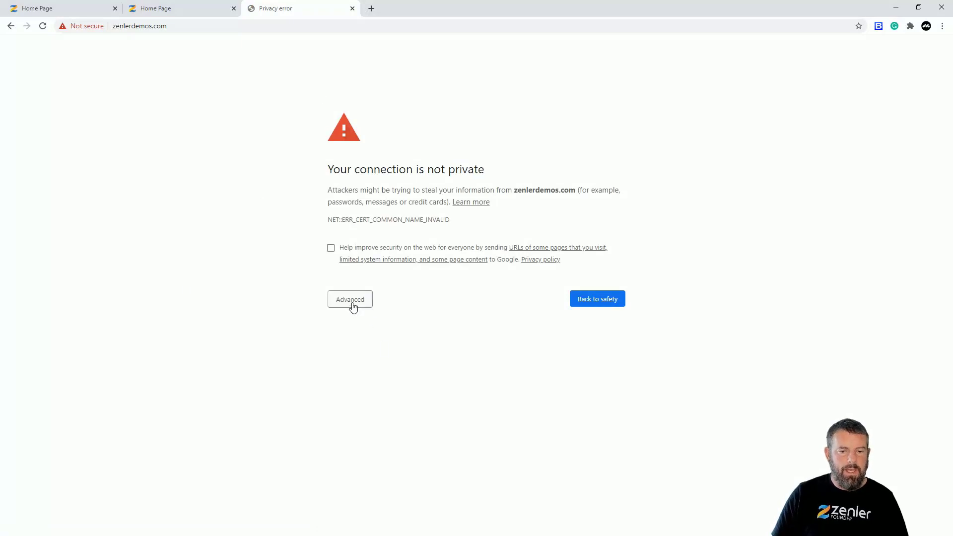
click(353, 304)
click(359, 376)
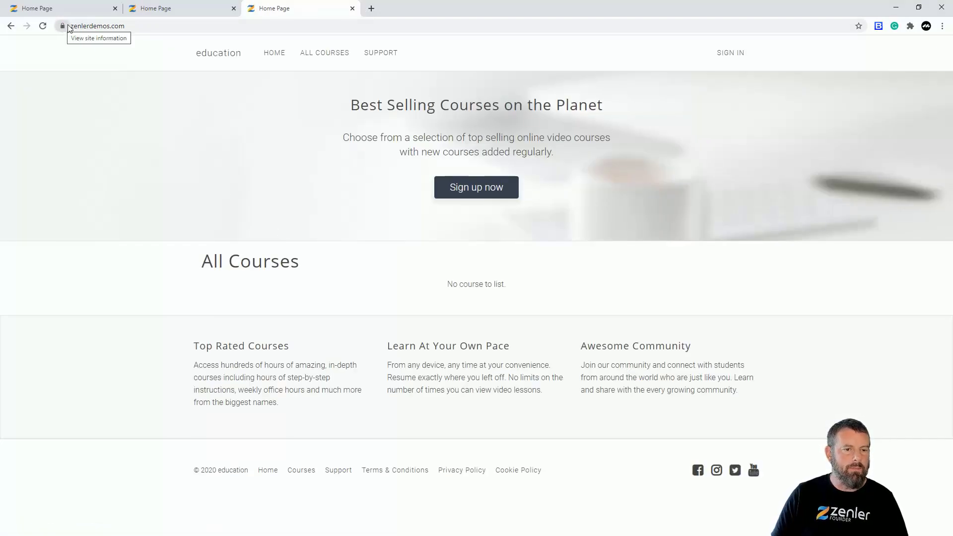
click(87, 28)
click(87, 29)
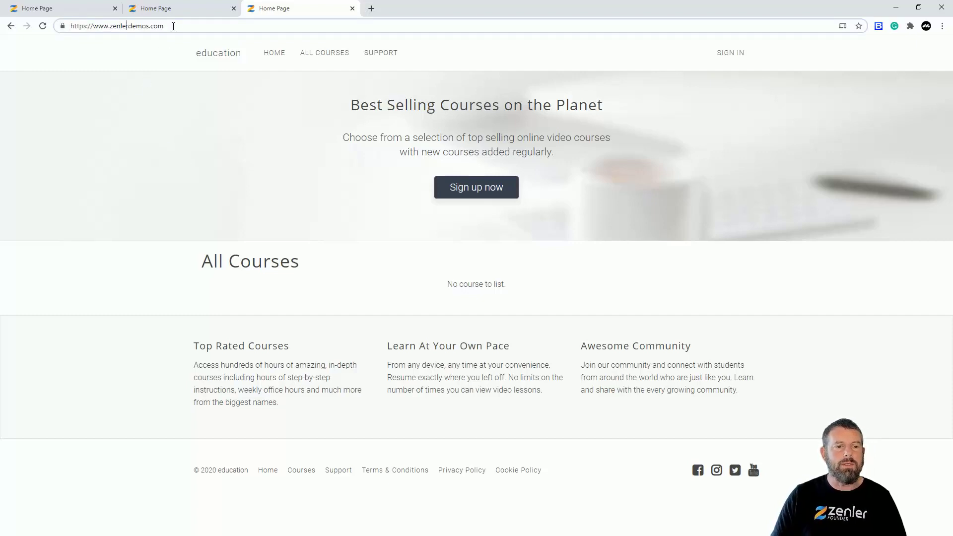
drag(173, 26, 72, 26)
click(182, 43)
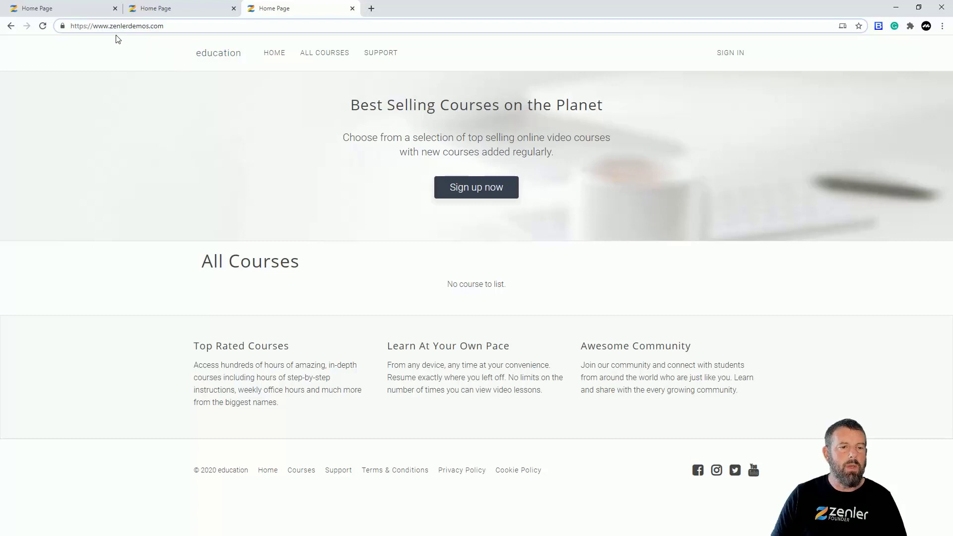
drag(110, 27, 94, 26)
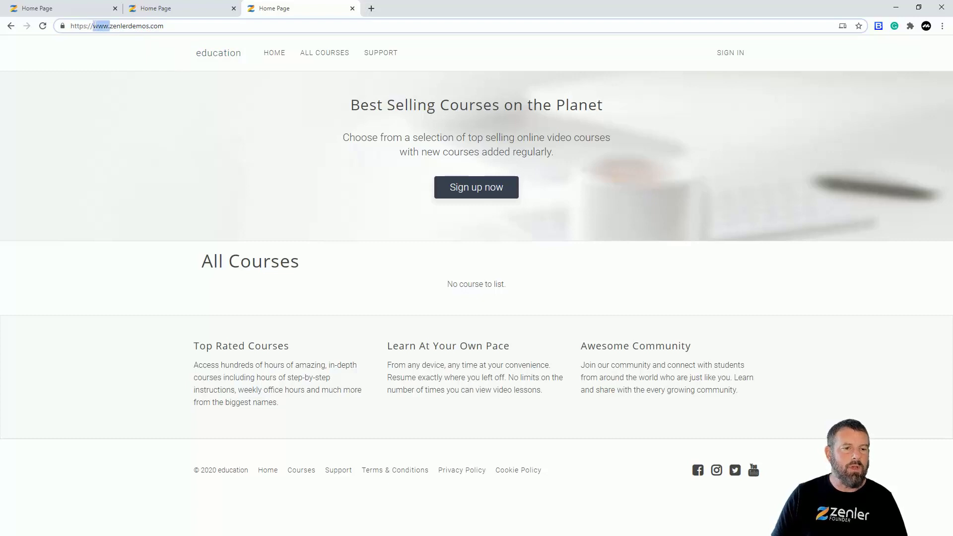
key(BackSpace)
key(Return)
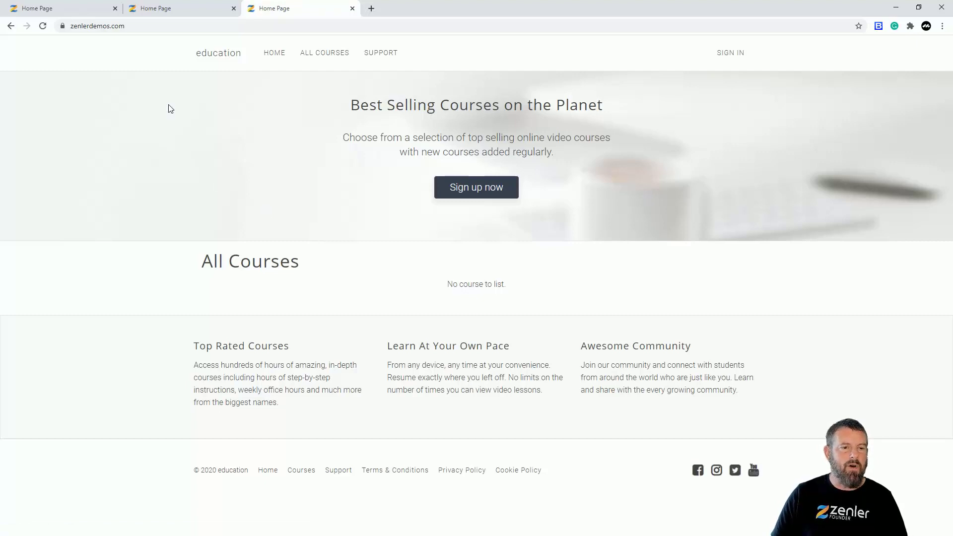
drag(87, 26, 93, 26)
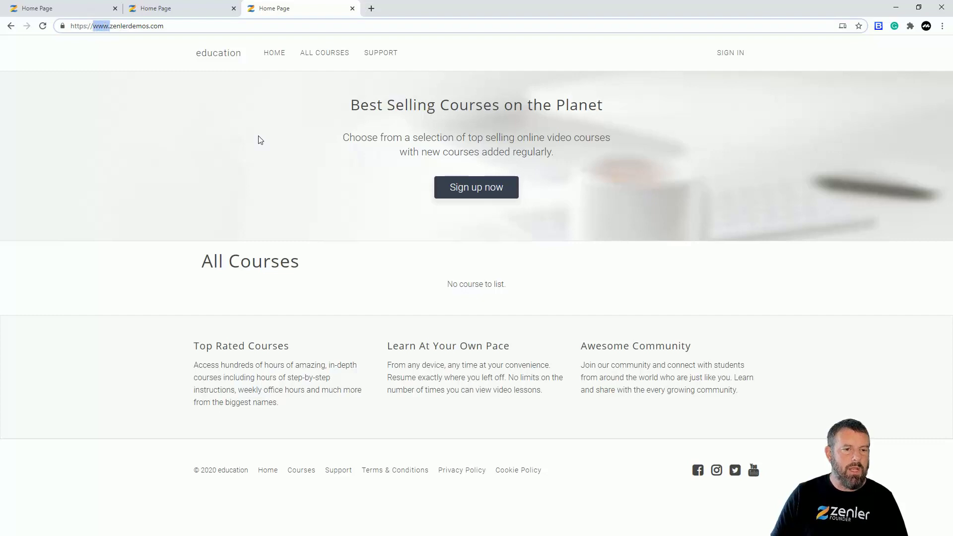
key(Delete)
key(Return)
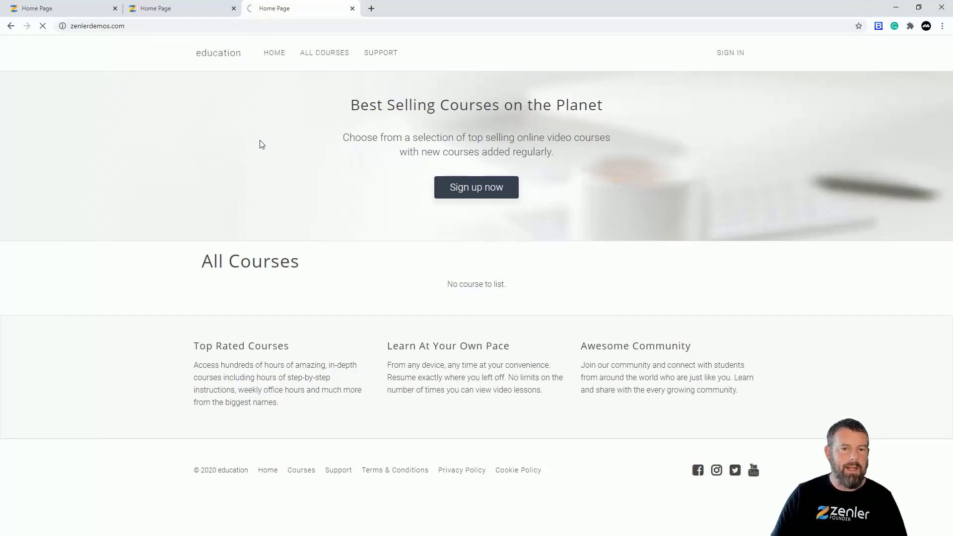
click(99, 29)
click(176, 40)
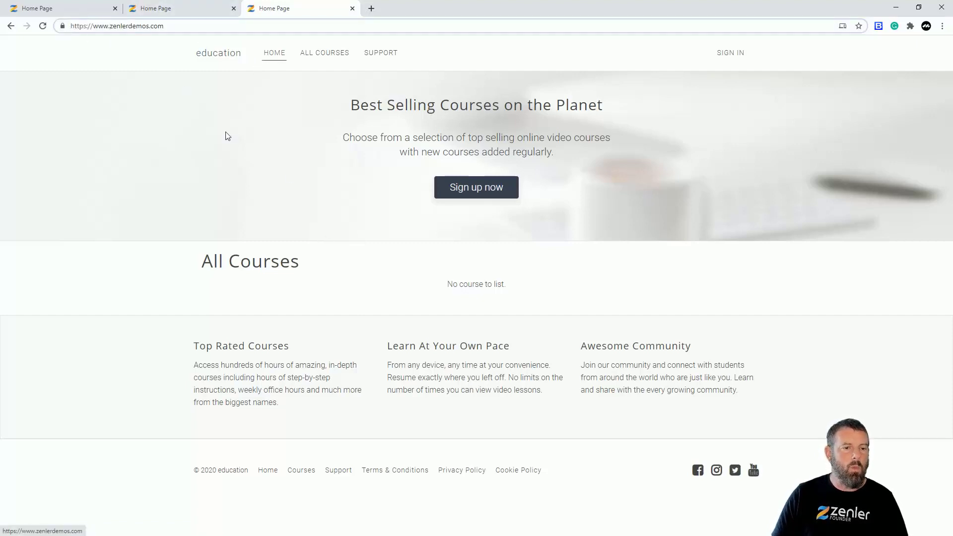